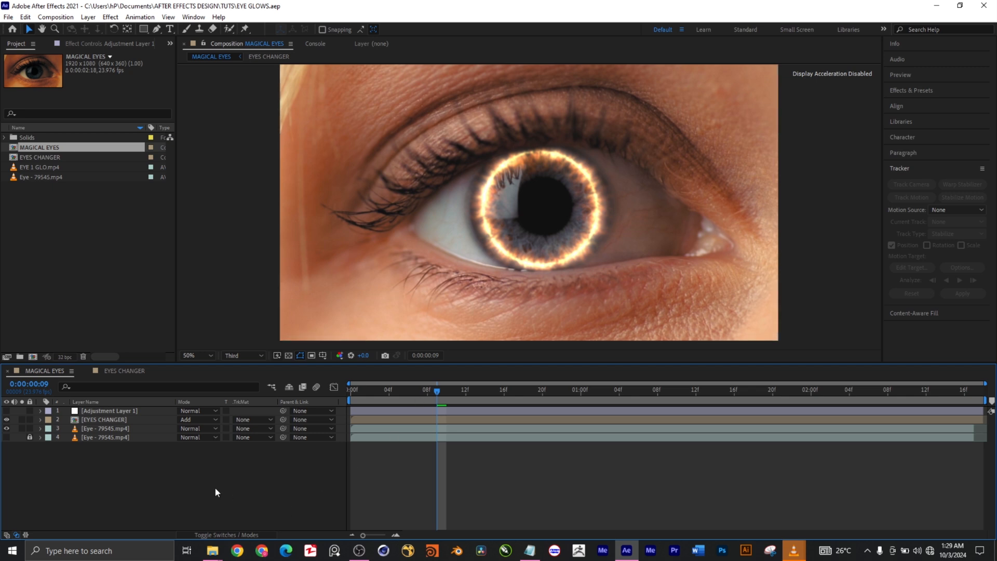
Open the source clip Eye - 79545.mp4 and scrub through it, then go back to the MAGICAL EYES composition
left_click(124, 430)
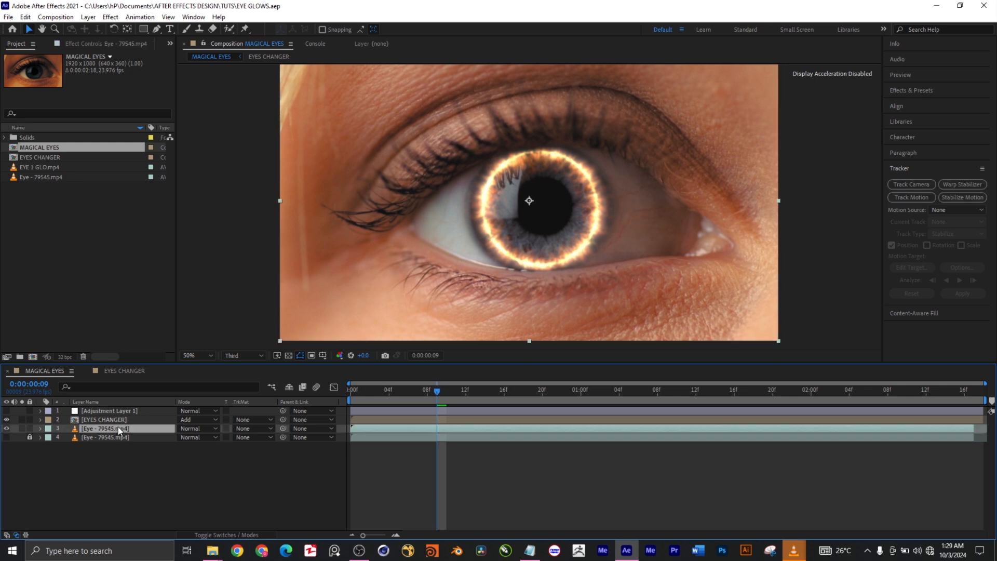
left_click(41, 167)
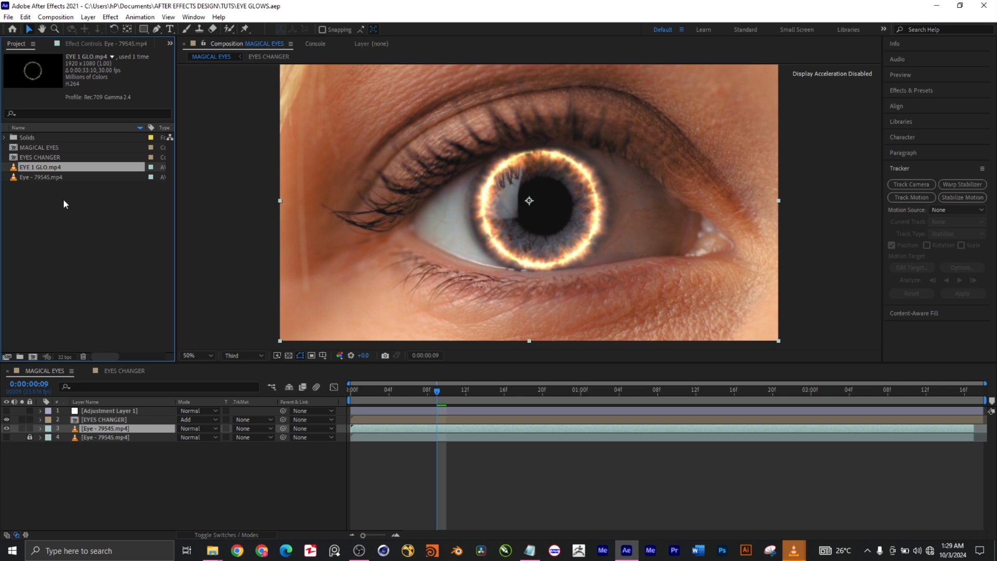
left_click(57, 178)
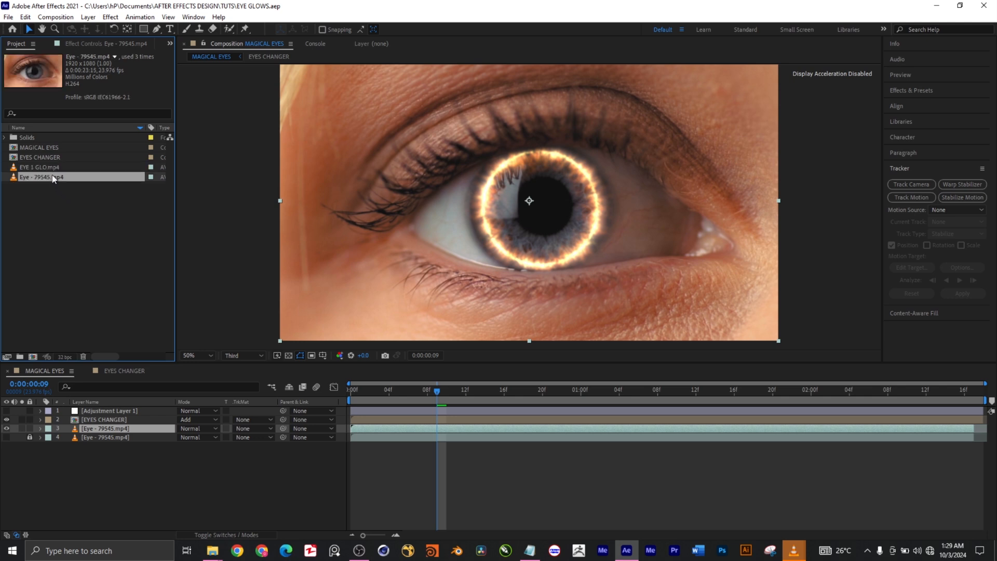
double_click(53, 179)
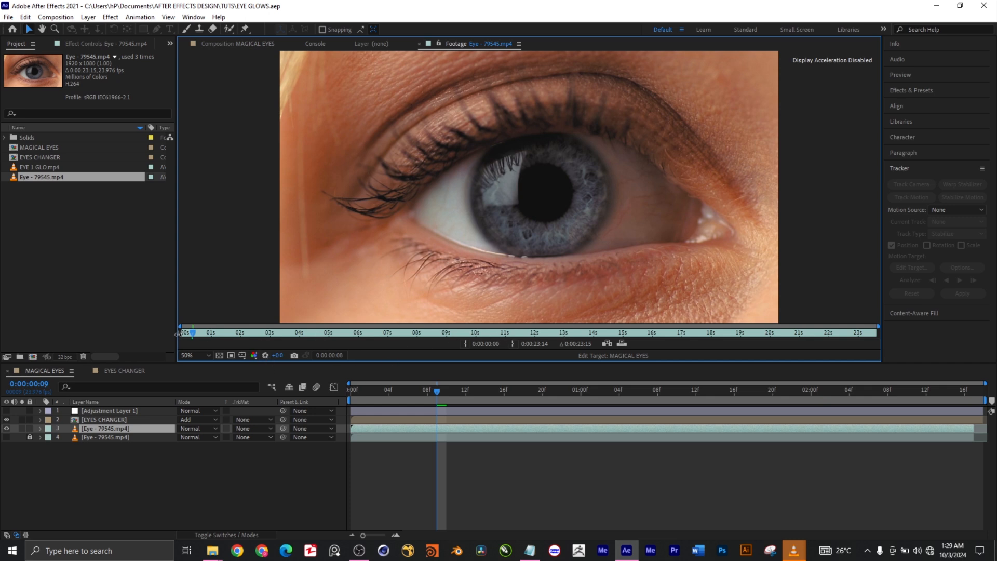
left_click_drag(195, 334, 428, 332)
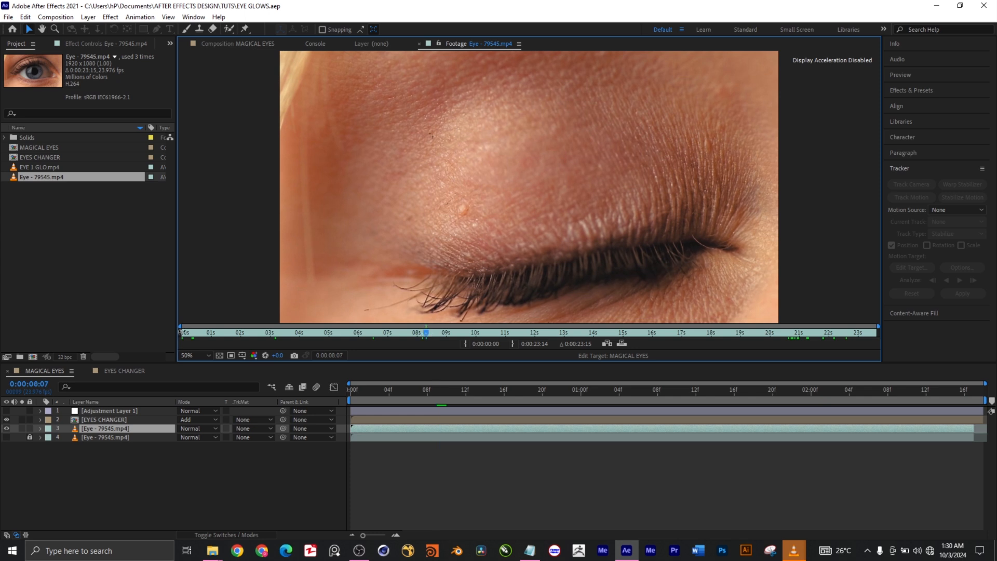
left_click(190, 333)
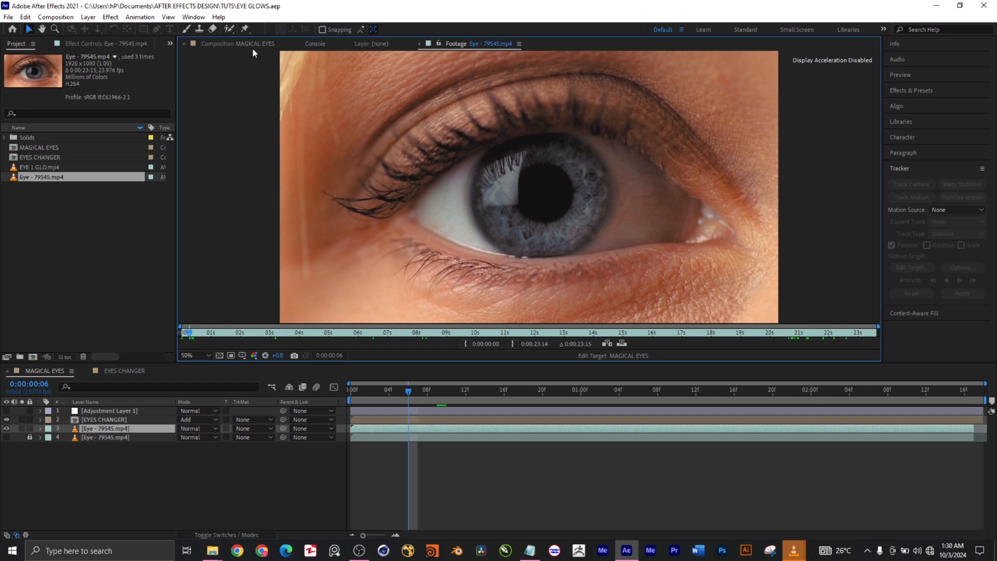
left_click(235, 43)
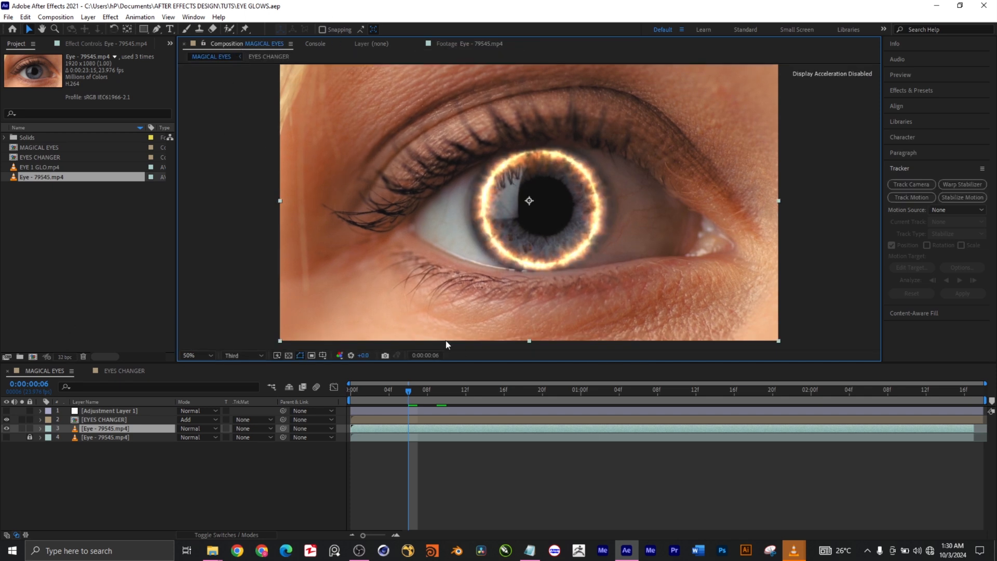
left_click(113, 430)
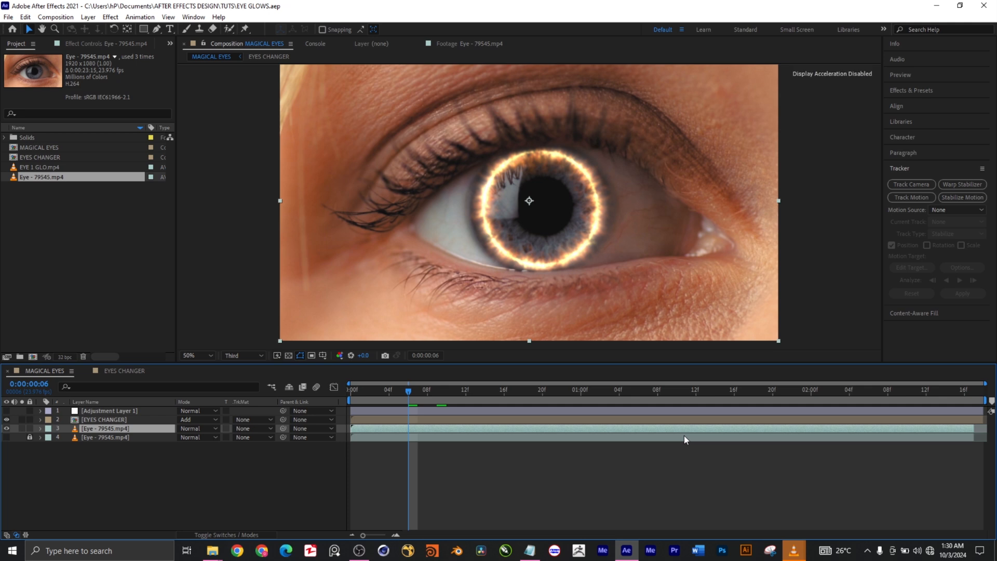
left_click(361, 553)
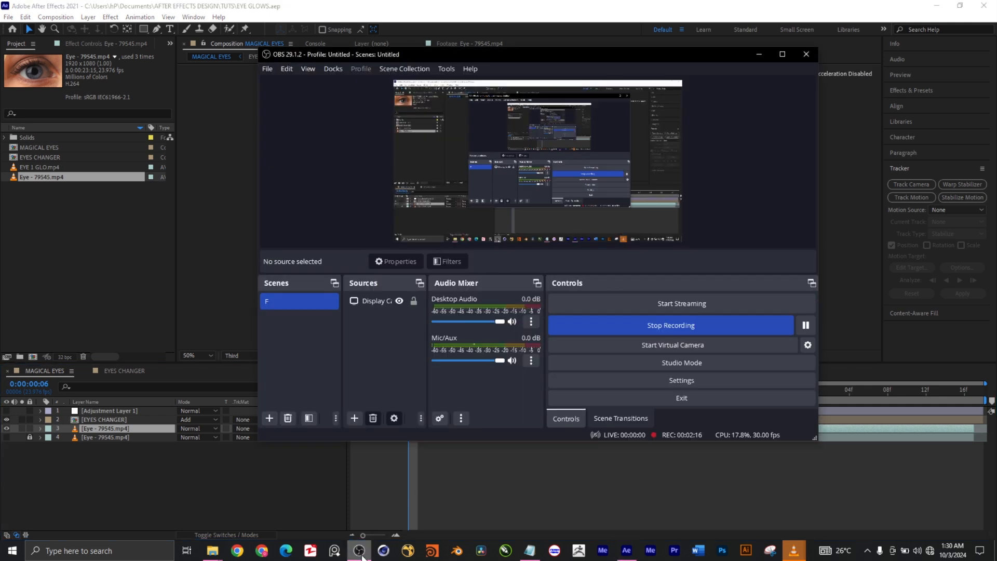
left_click(361, 552)
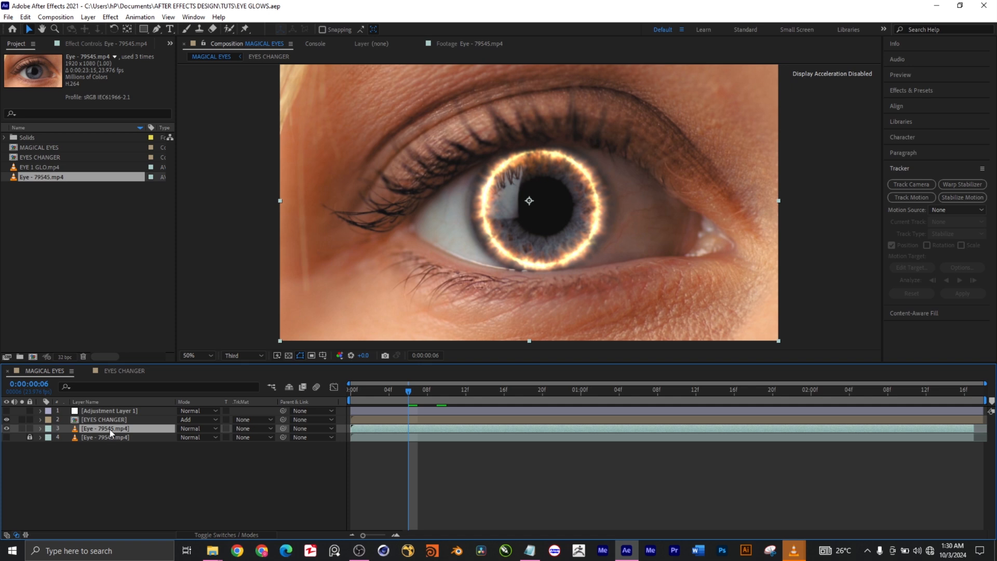
Examine the Mocha Pro effect settings on the visible Eye - 79545.mp4 layer and find the effect in the Boris FX Mocha group
left_click(95, 46)
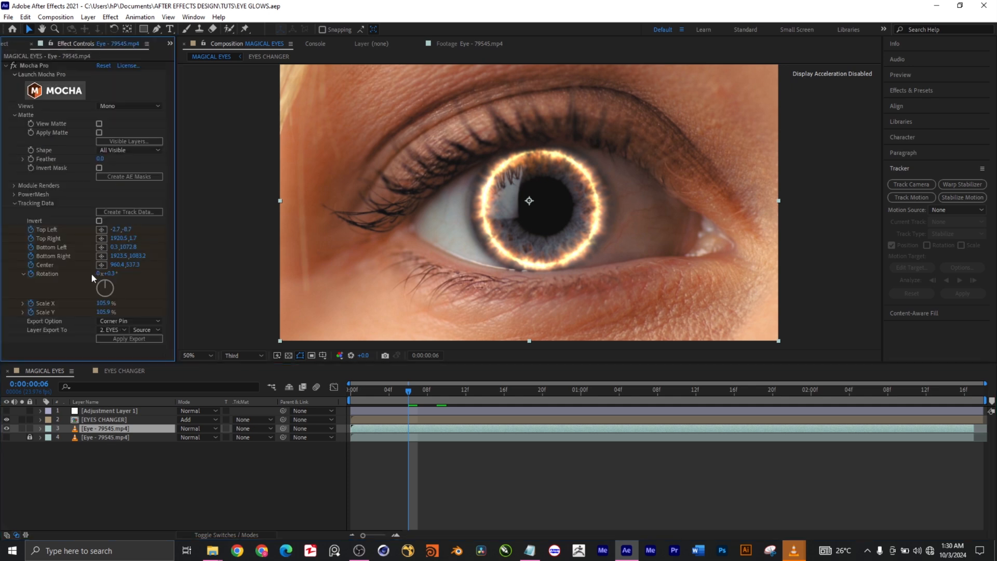
left_click(105, 18)
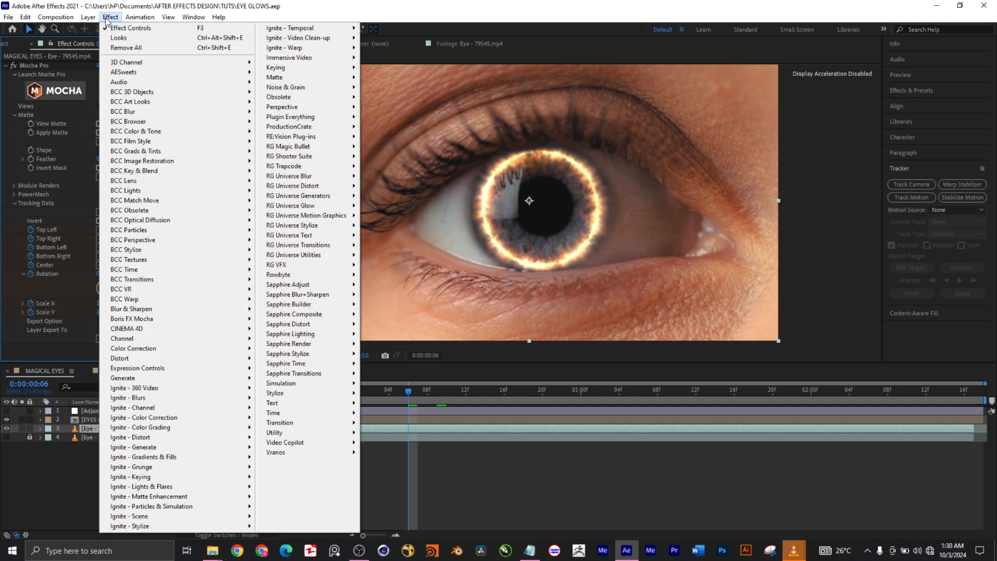
mouse_move(186, 321)
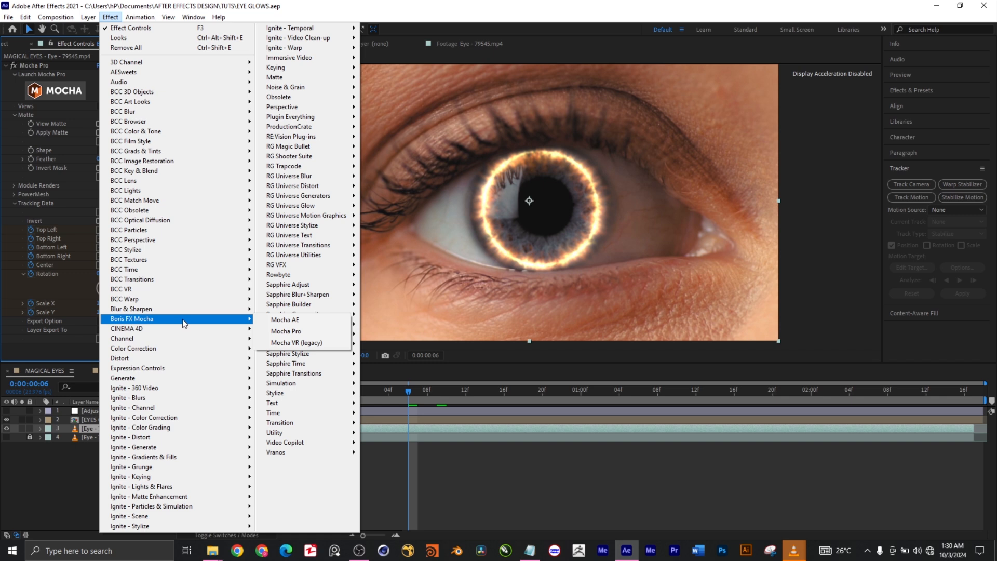
left_click(304, 331)
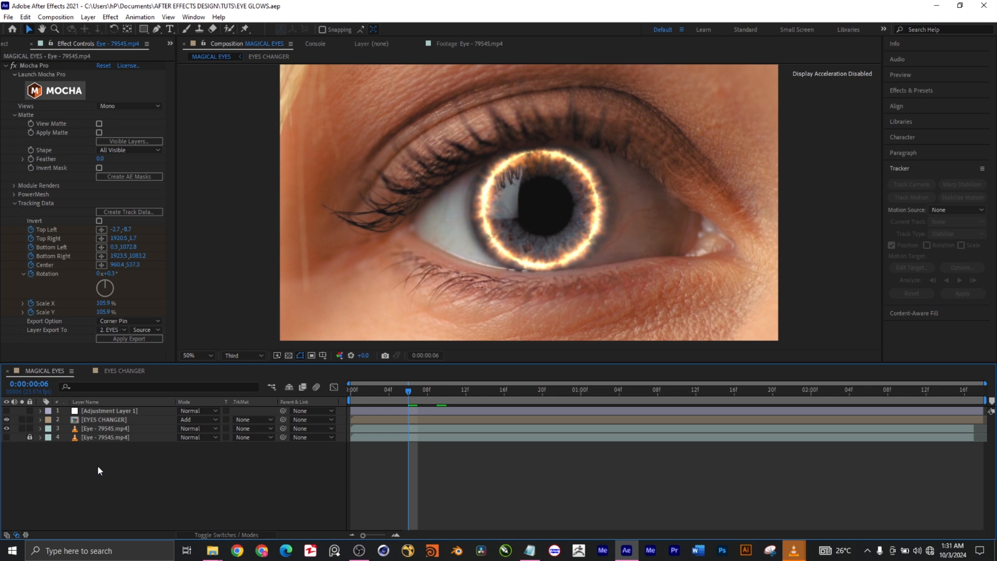
left_click(119, 427)
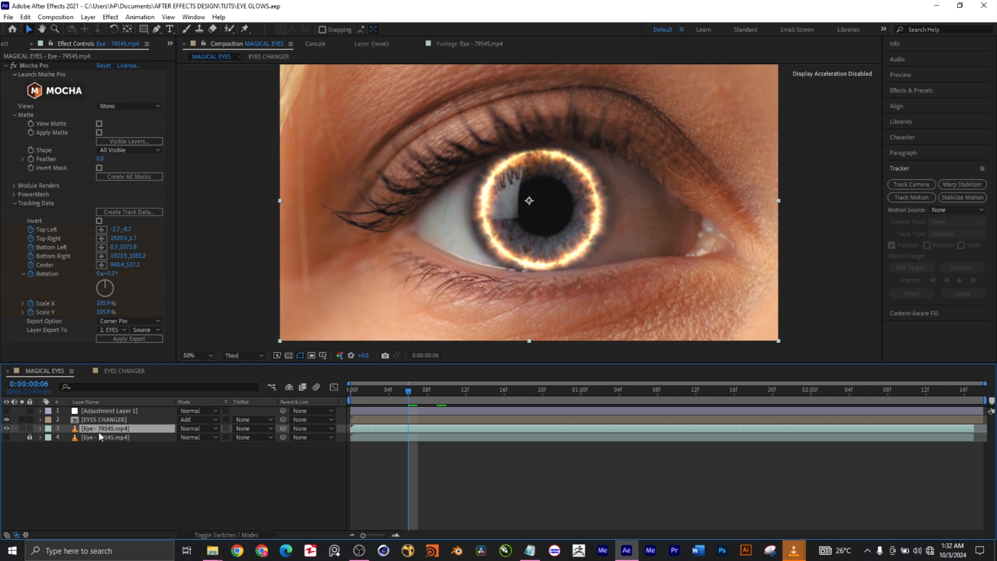
Open the EYES CHANGER composition and isolate the eye orrb layer by hiding the eye footage
left_click(117, 419)
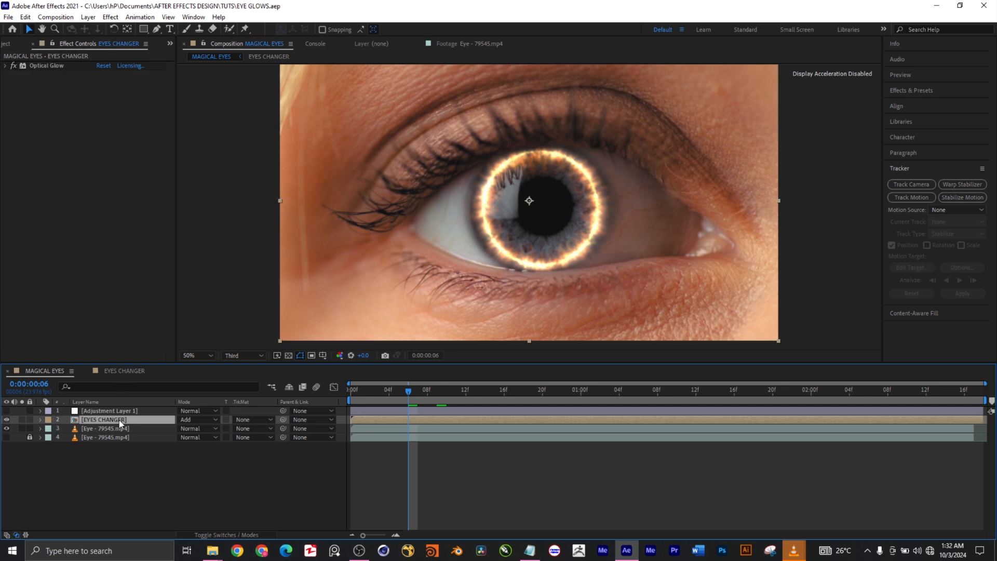
double_click(120, 420)
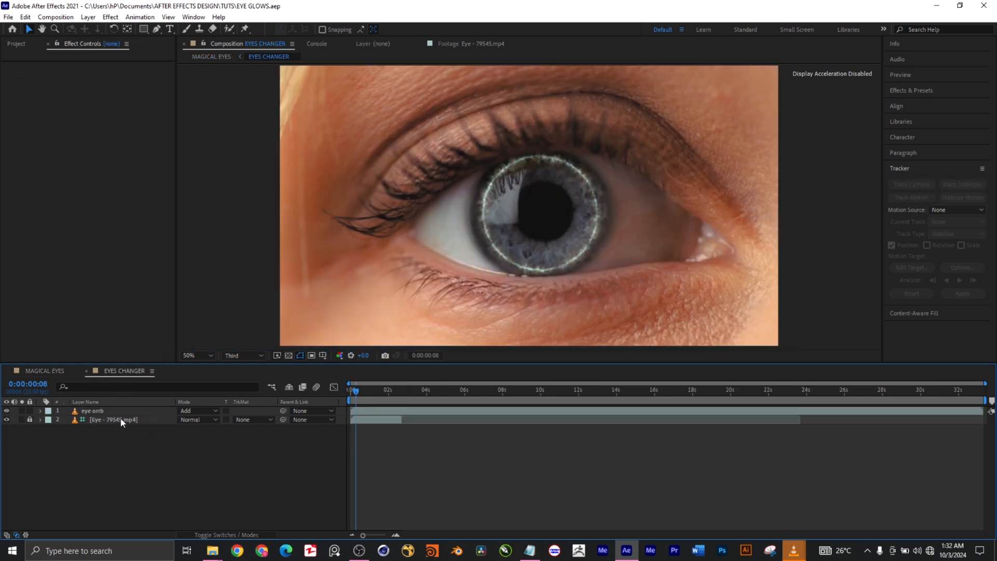
left_click(6, 419)
left_click(101, 411)
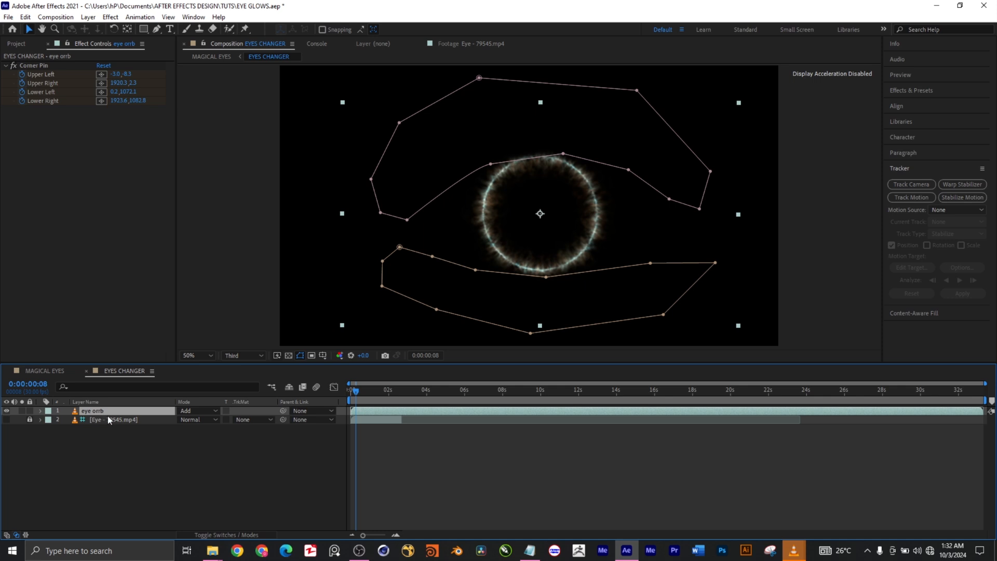
Scrub through the EYES CHANGER timeline to examine the ring's masks and corner-pin motion
left_click(401, 391)
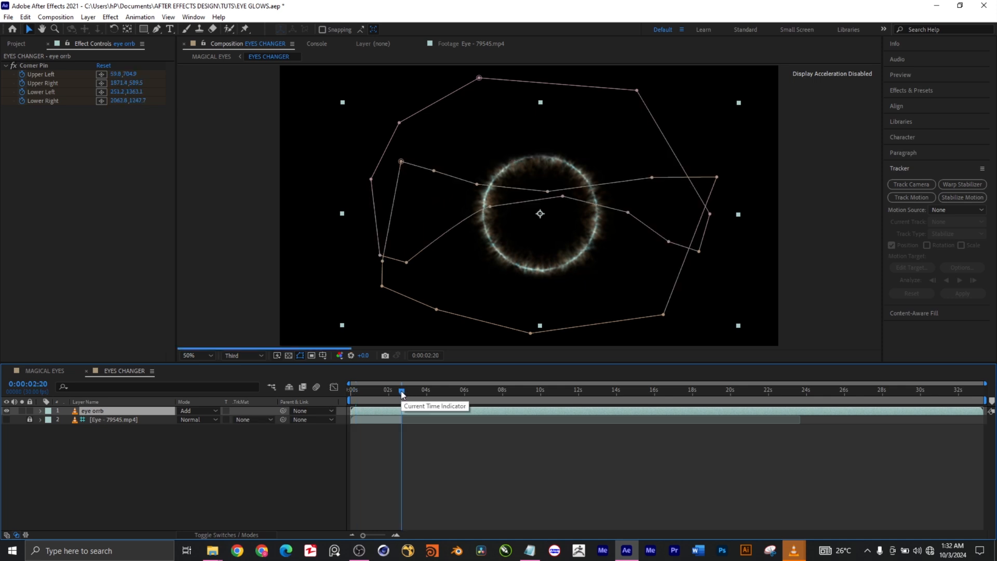
left_click(450, 391)
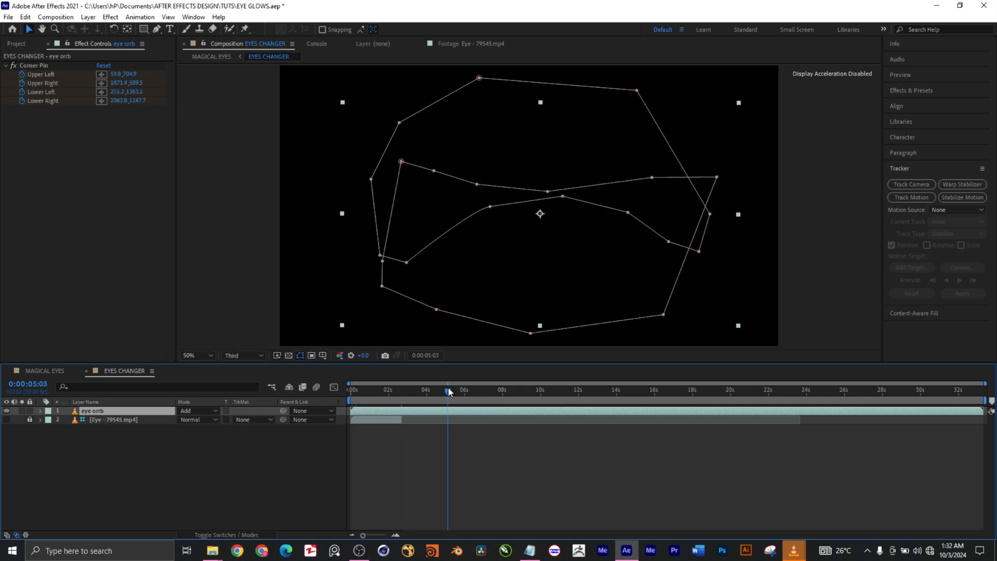
left_click(500, 391)
left_click(372, 390)
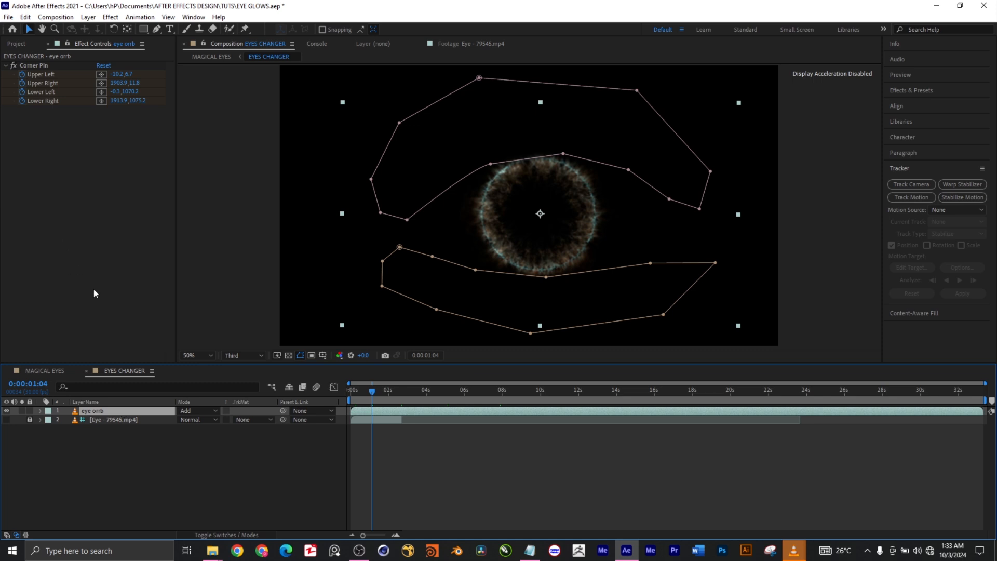
Examine the footage layer's Mocha Pro layer export options in MAGICAL EYES and compare them with the eye orrb layer's Corner Pin
left_click(48, 369)
left_click(113, 429)
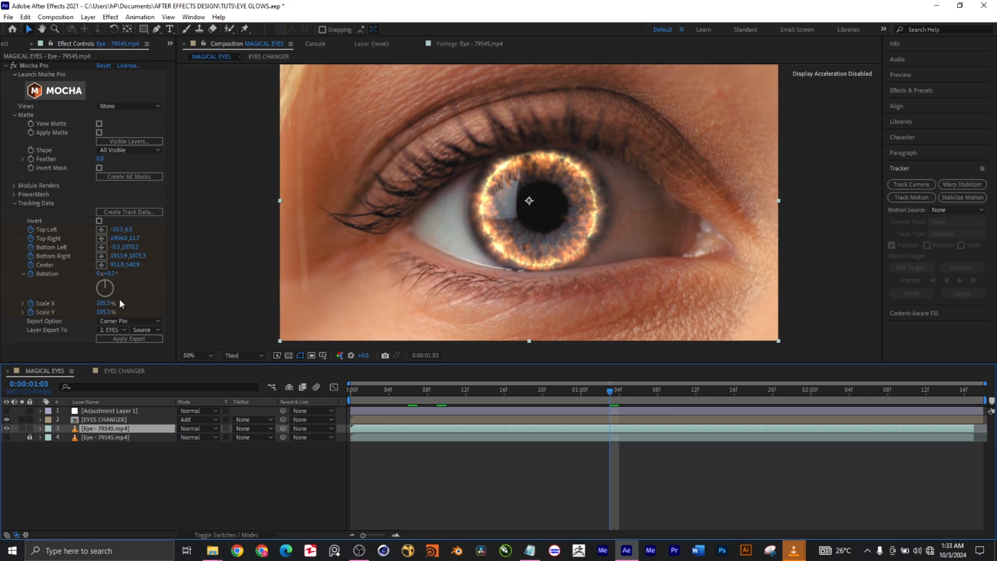
left_click(111, 330)
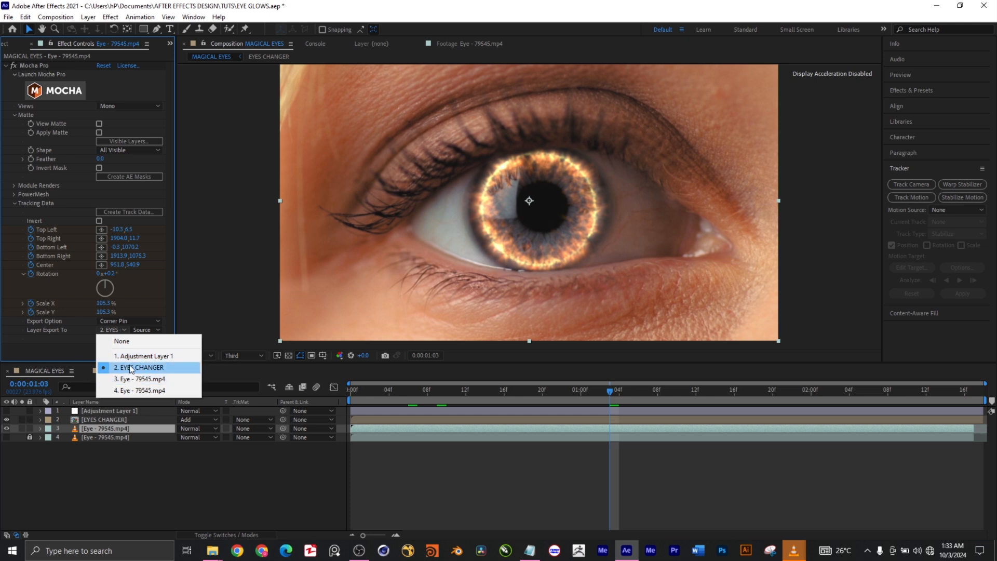
left_click(70, 351)
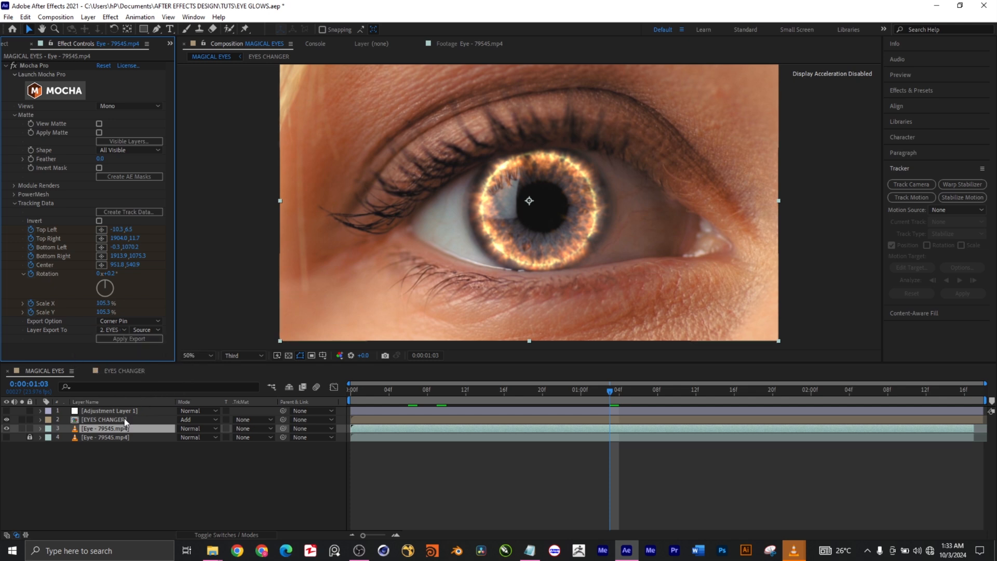
left_click(141, 337)
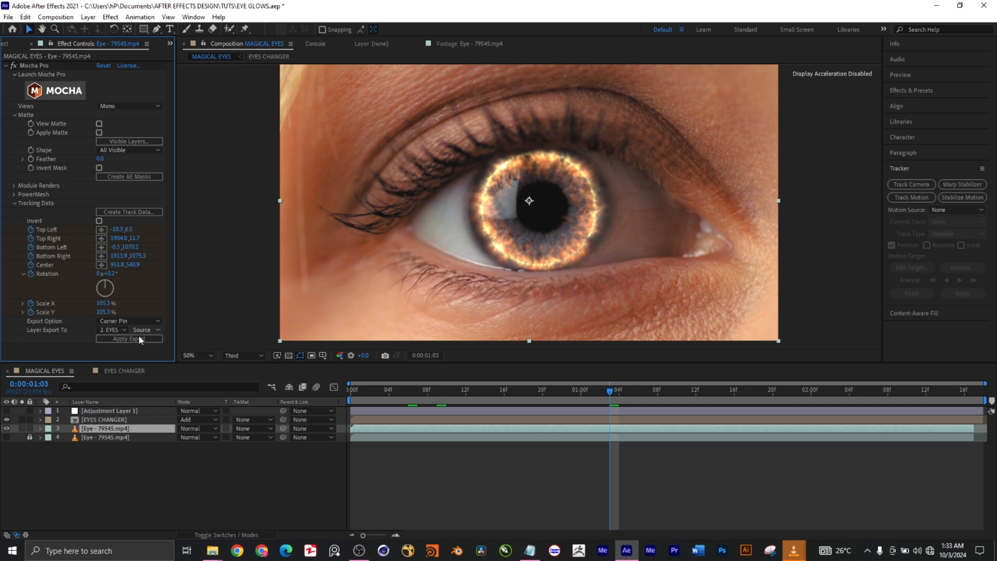
left_click(120, 370)
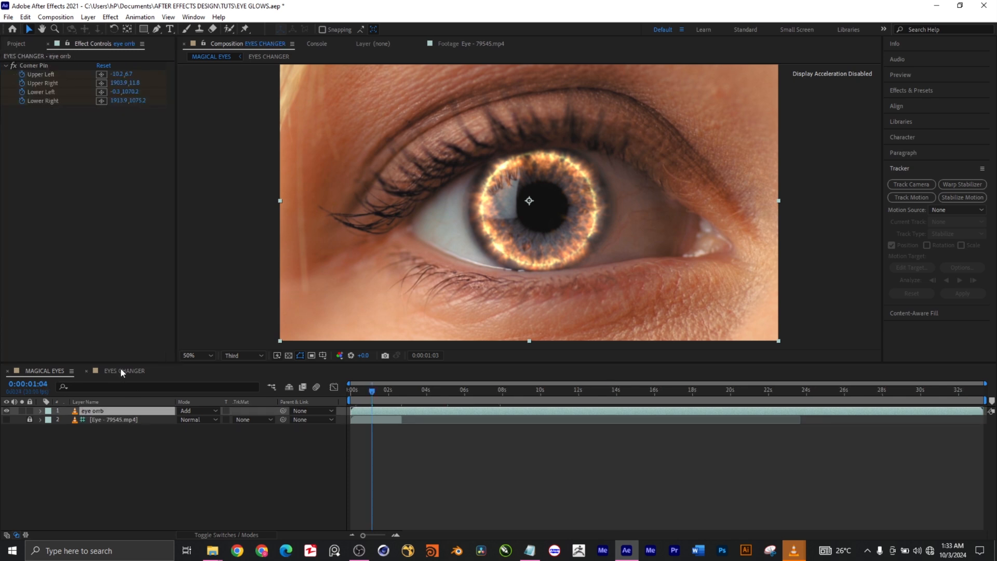
left_click(75, 370)
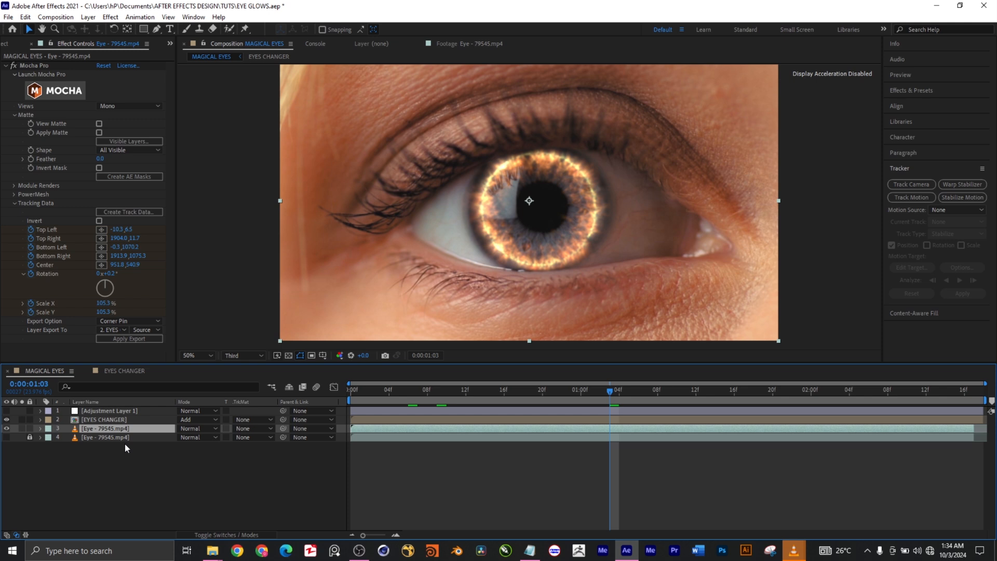
Expand the Optical Glow settings of the EYES CHANGER layer in MAGICAL EYES to examine them
left_click(107, 420)
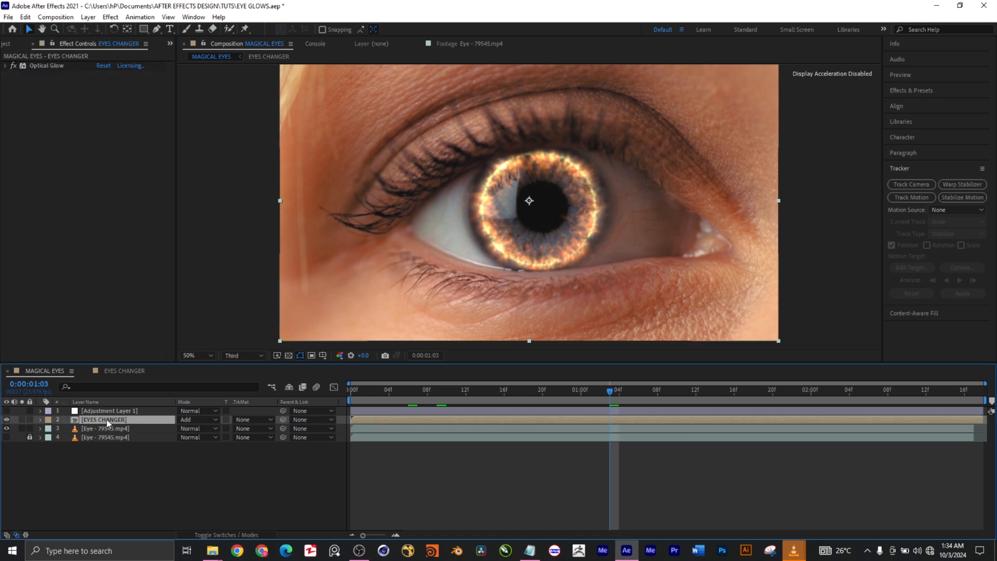
left_click(6, 66)
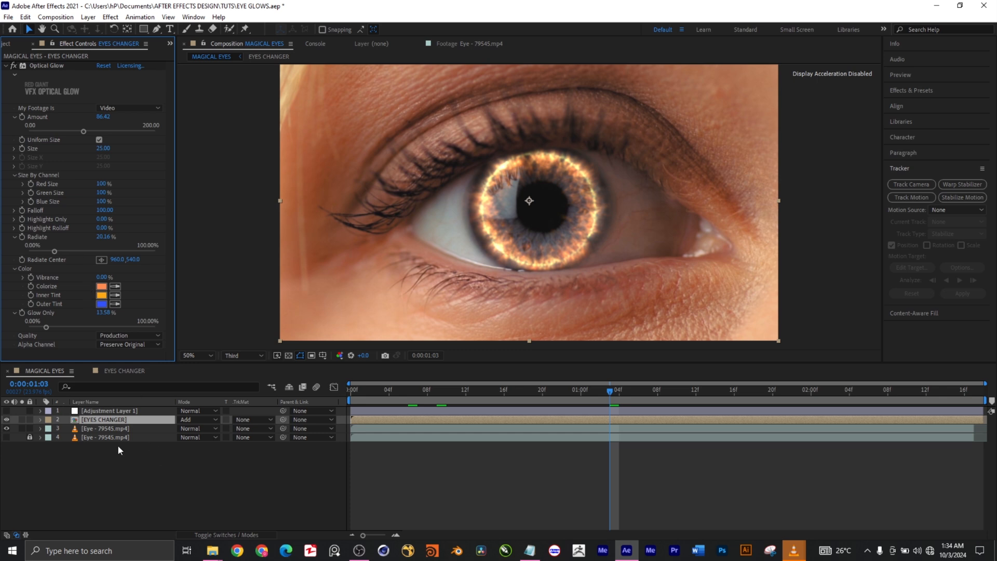
Show the eye footage again in EYES CHANGER and examine the eye orrb layer's scale and keyframed properties before returning to MAGICAL EYES
left_click(111, 370)
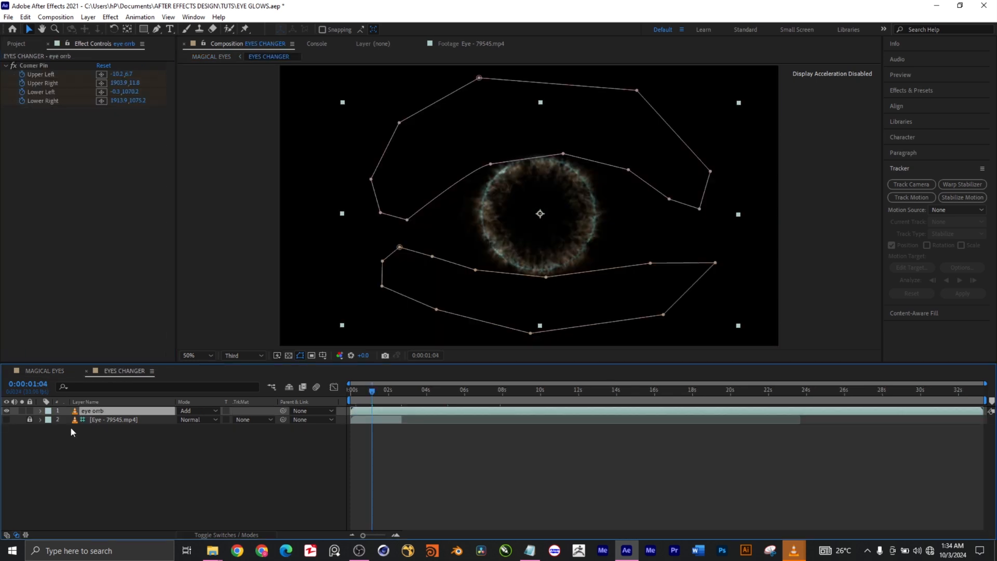
left_click(6, 419)
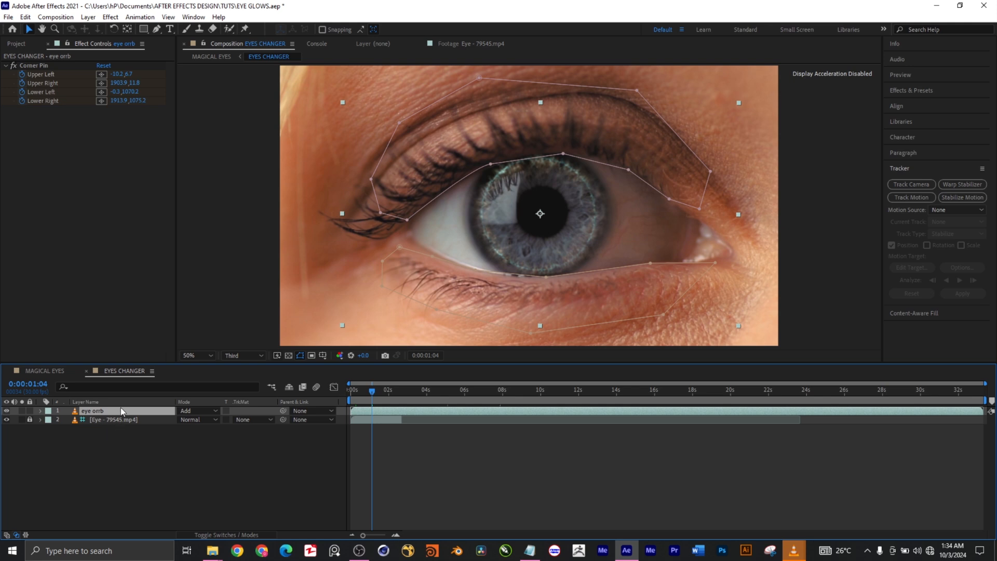
key("s")
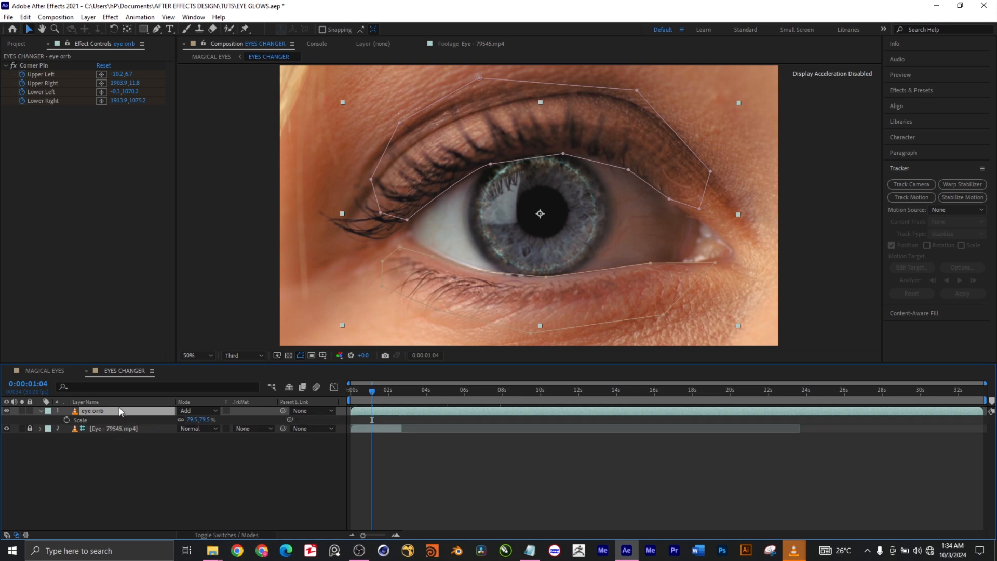
key("u")
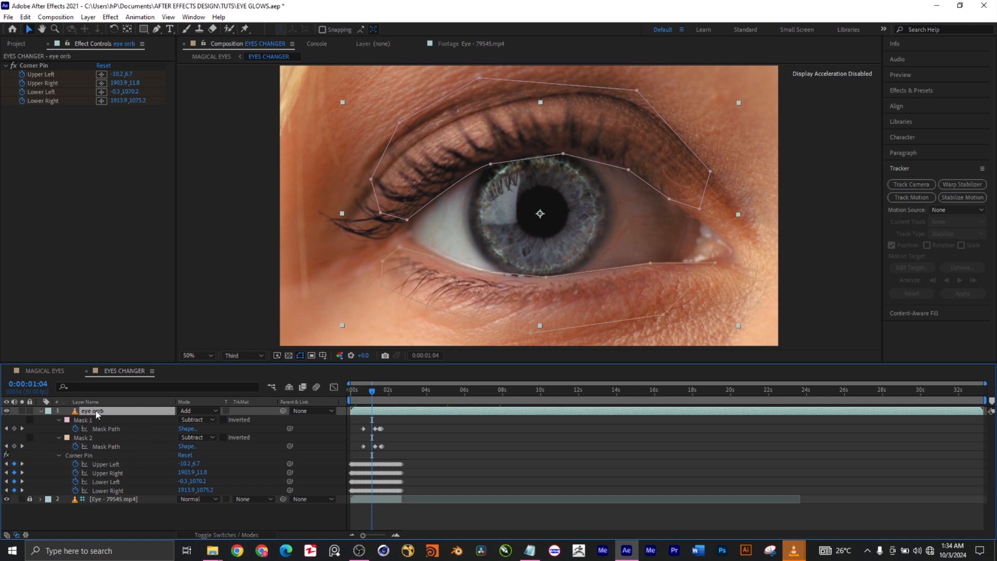
key("s")
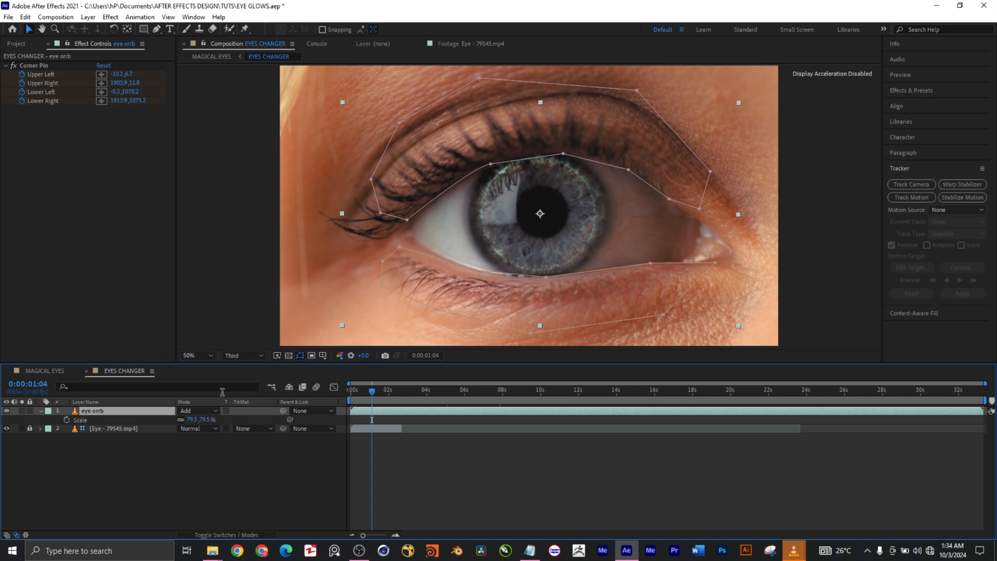
left_click(37, 369)
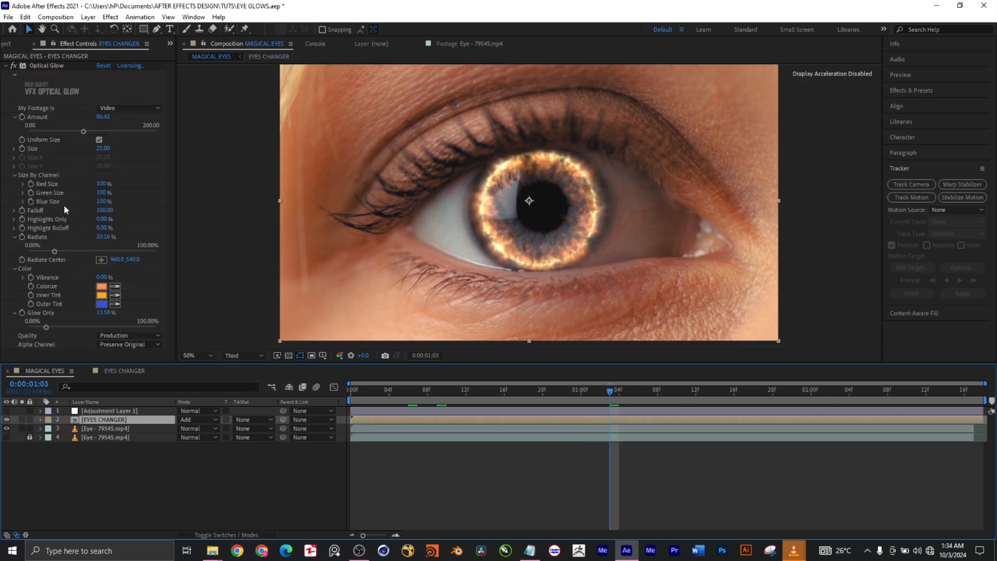
Turn off Optical Glow on the EYES CHANGER layer and try the layer's opacity at 100%, undoing the opacity change
left_click(11, 66)
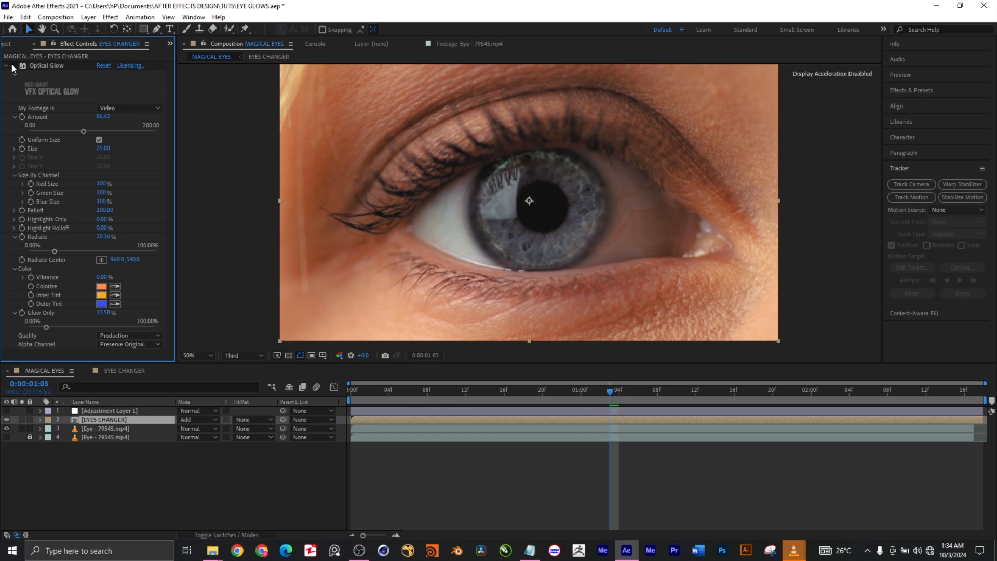
left_click(116, 419)
key("t")
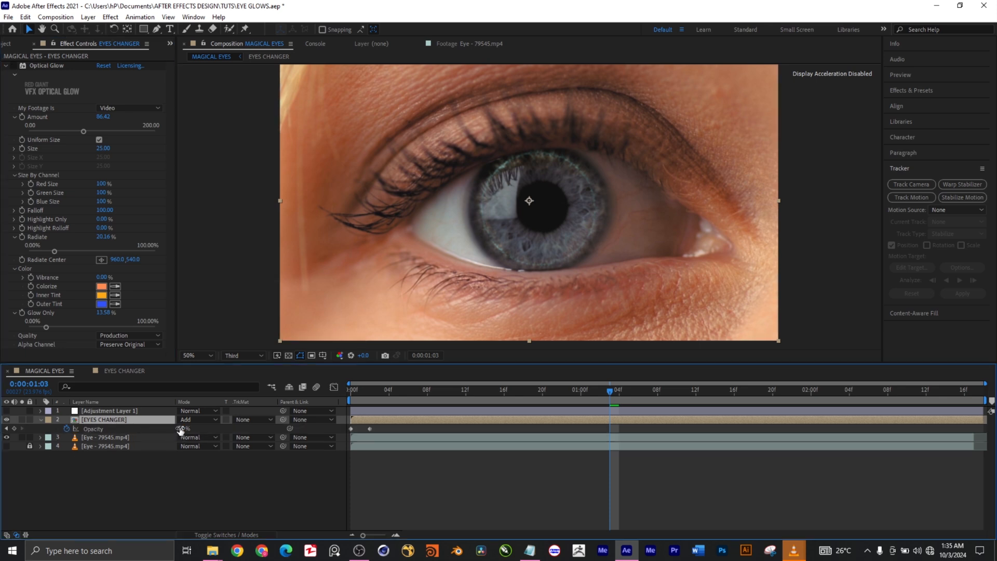
left_click_drag(183, 429, 474, 432)
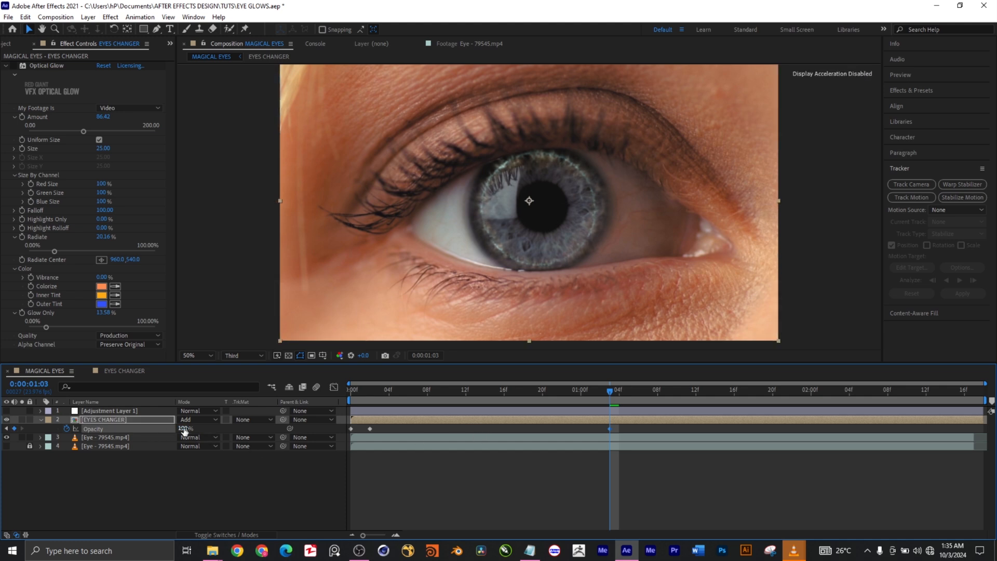
key("ctrl+z")
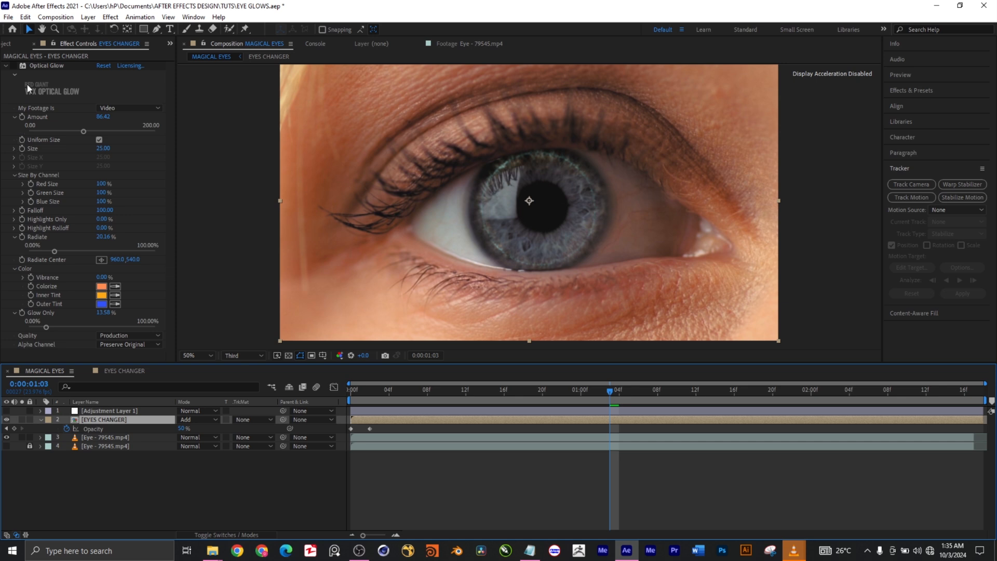
Turn Optical Glow back on and examine its Alpha Channel options without changing the selection
left_click(14, 67)
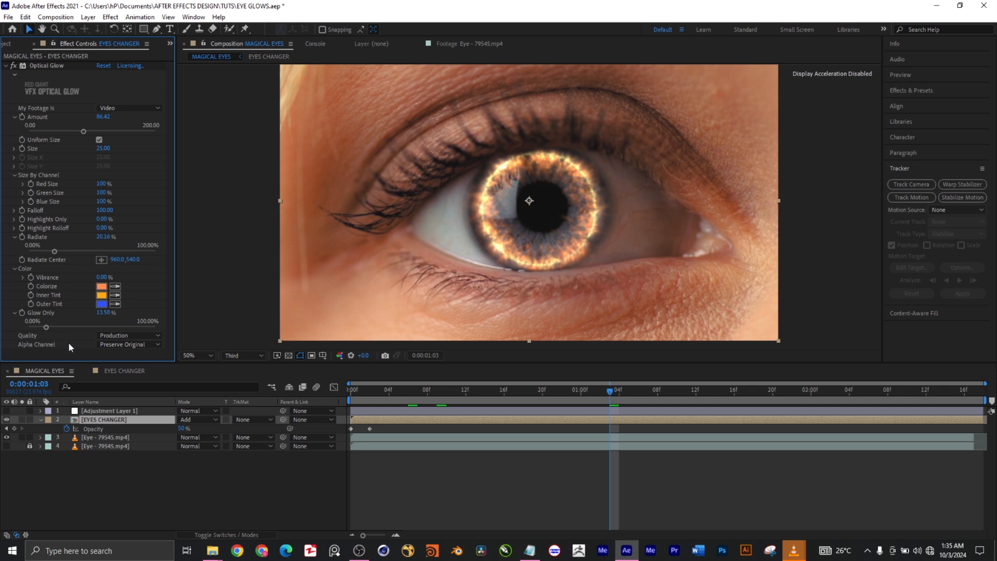
left_click(131, 345)
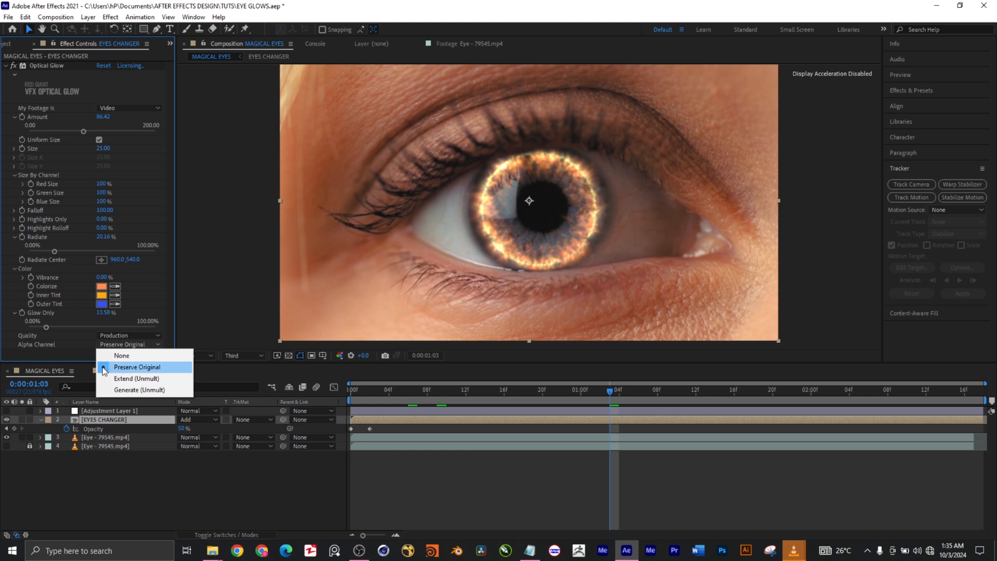
left_click(75, 352)
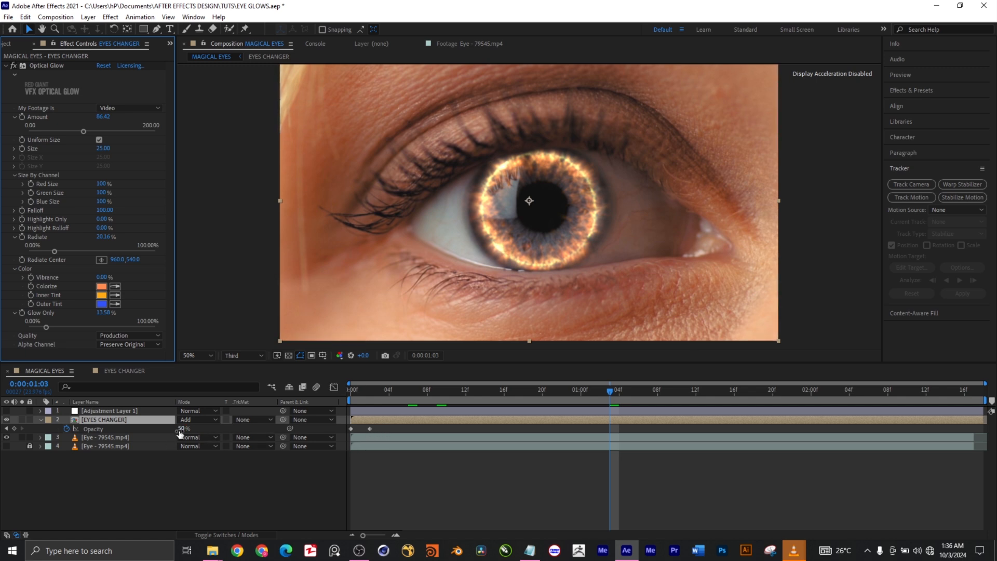
Try the EYES CHANGER layer's opacity at 100% on the keyframe at 0:00:00:02, undo it and collapse the layer's properties
left_click(372, 387)
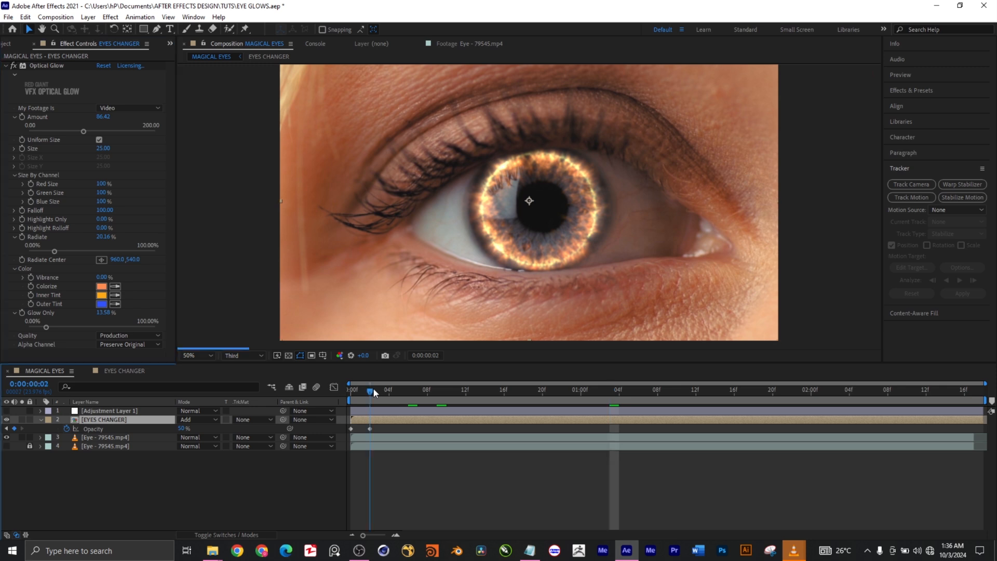
left_click(183, 428)
type("100")
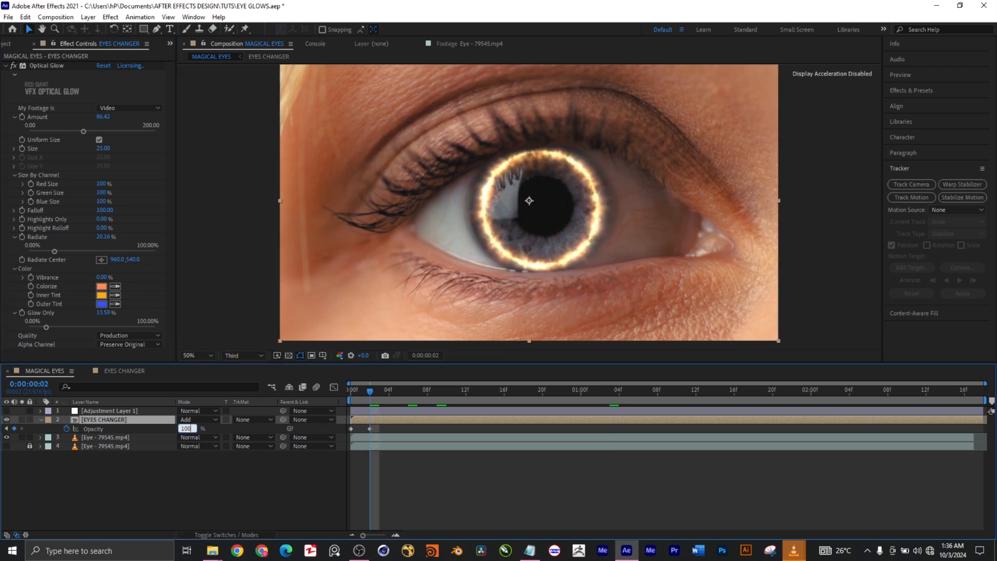
left_click(226, 481)
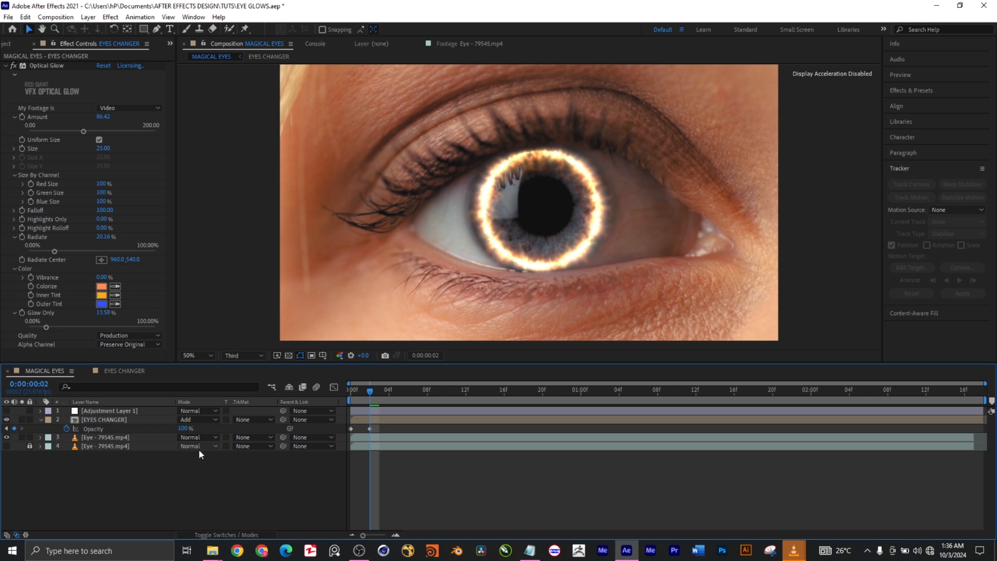
key("ctrl+z")
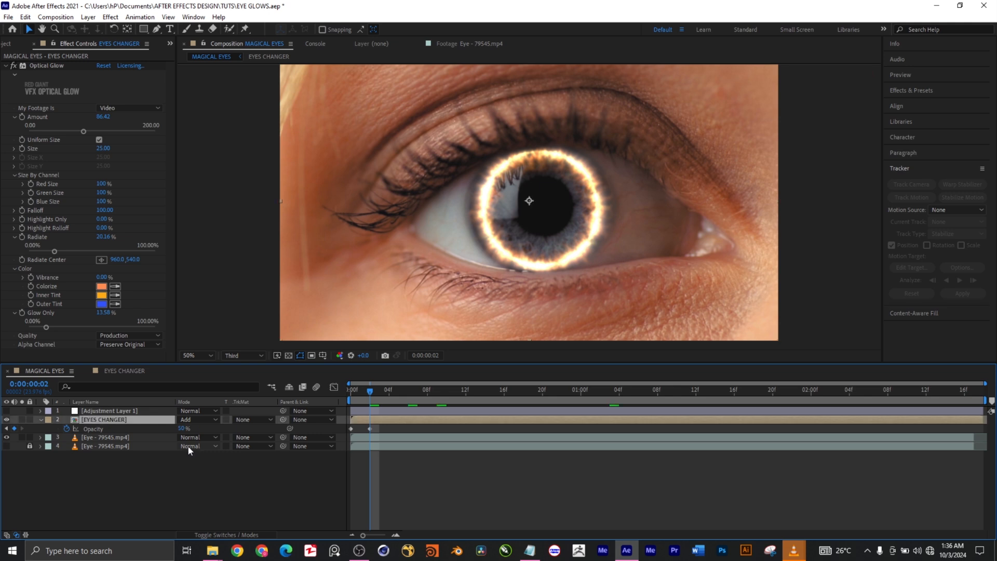
left_click(221, 468)
left_click(40, 420)
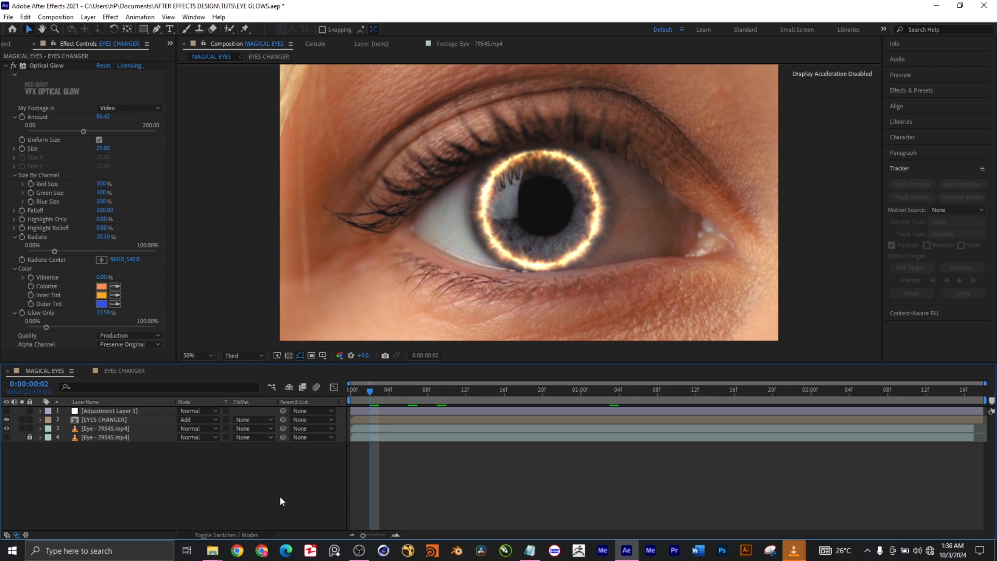
Show Adjustment Layer 1 and open its Looks effect for editing in a maximised Magic Bullet Looks window
left_click(6, 411)
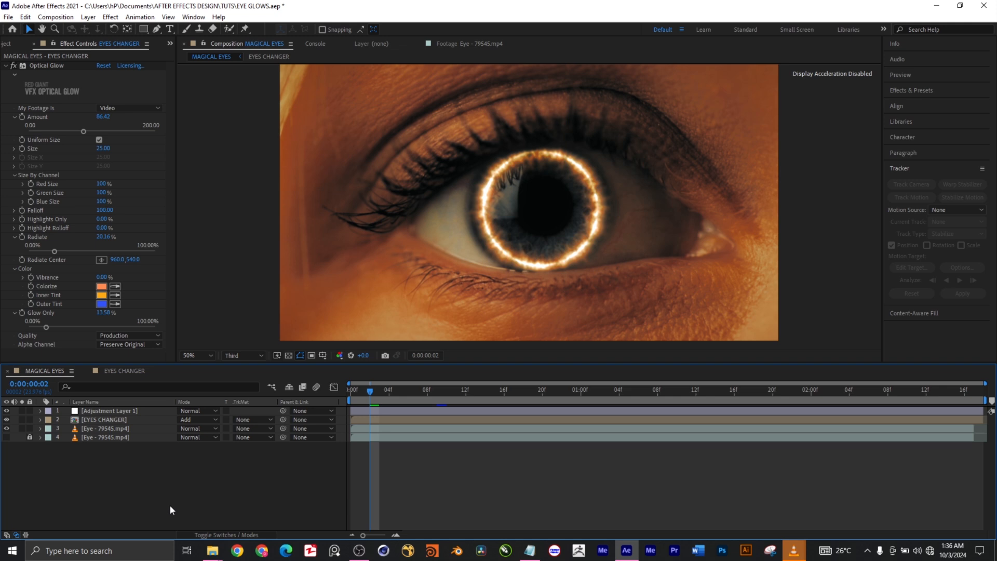
left_click(124, 412)
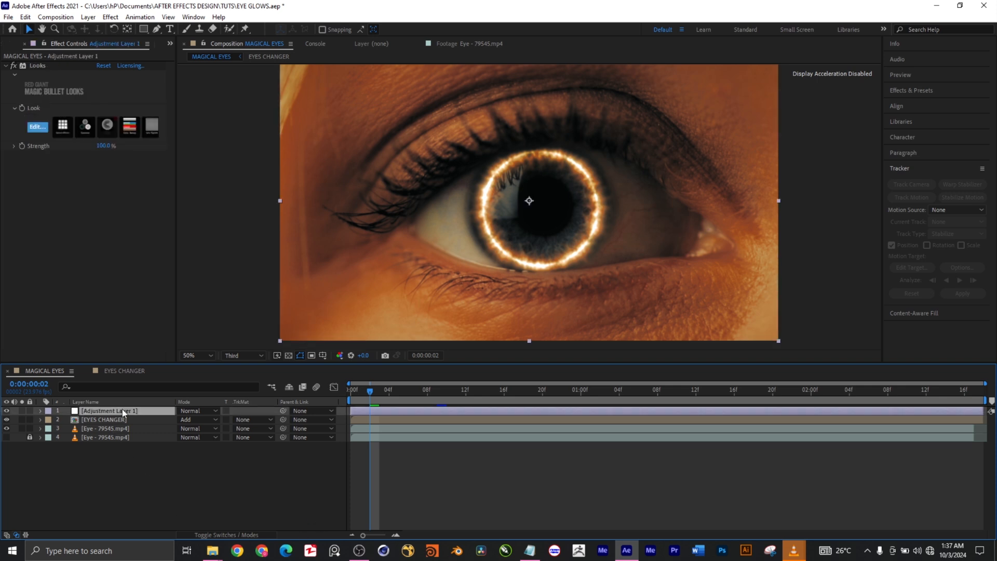
left_click(33, 129)
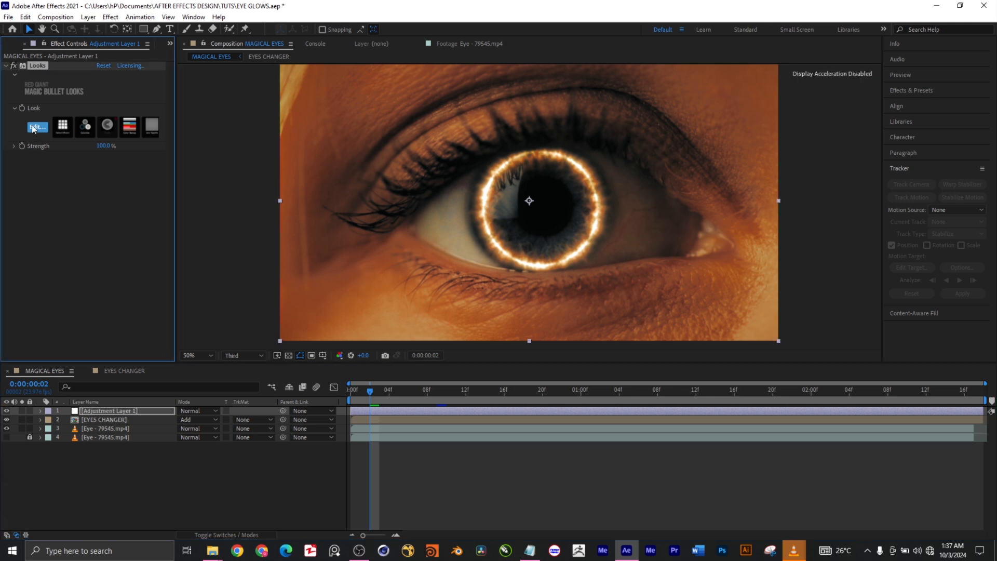
left_click(32, 129)
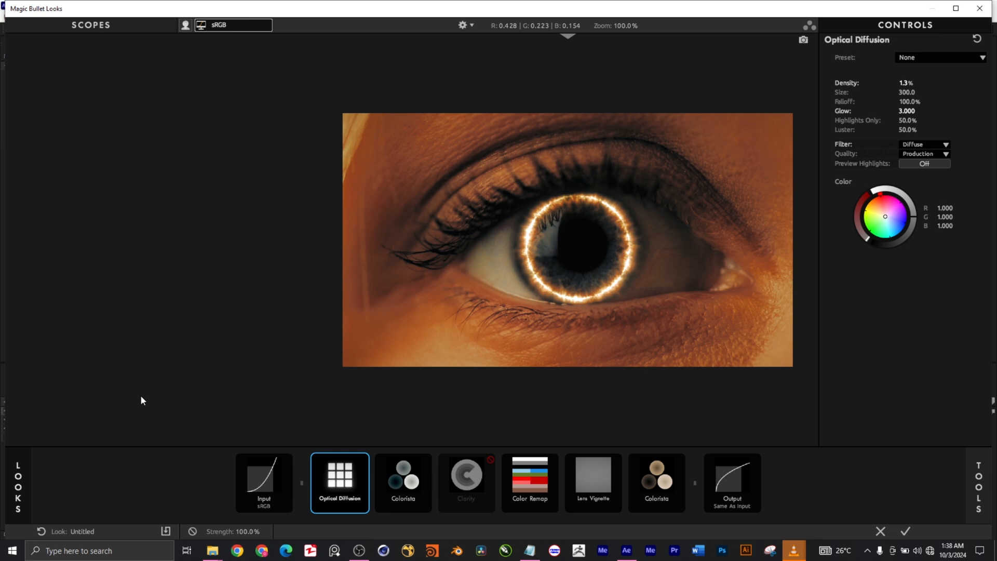
left_click(18, 486)
left_click(981, 501)
left_click(956, 8)
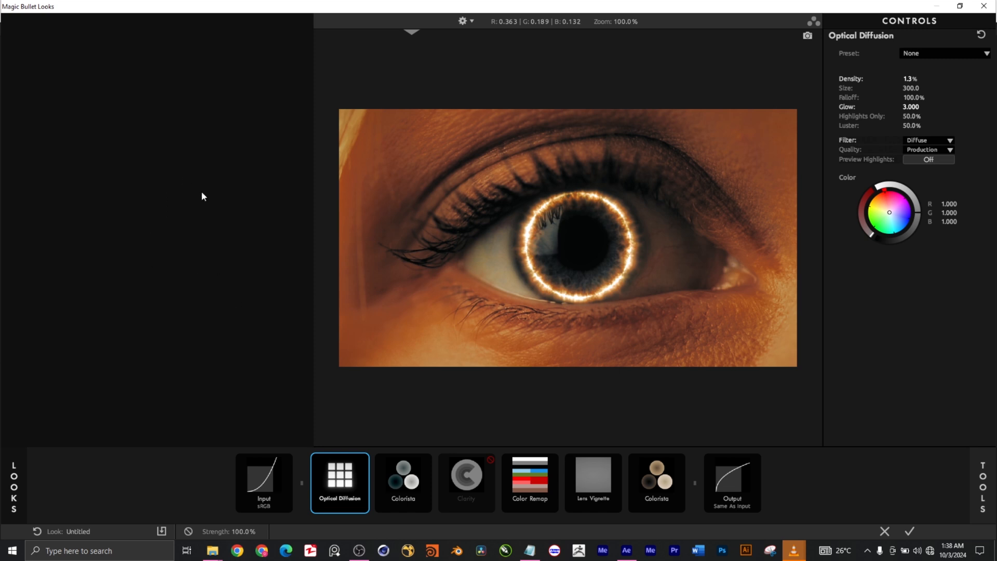
Re-enable the bypassed Clarity tool and examine the Optical Diffusion and first Colorista settings
left_click(470, 484)
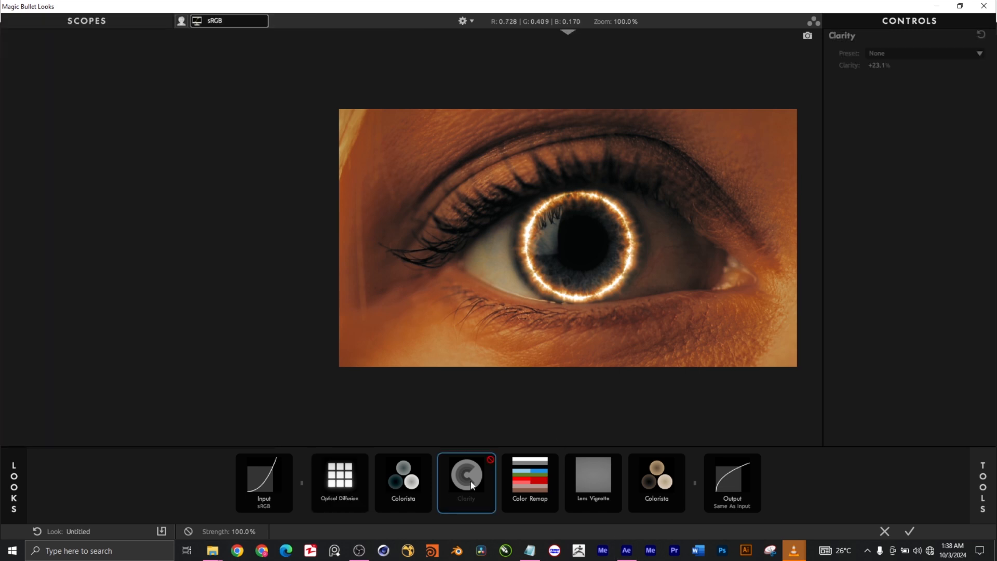
right_click(472, 477)
left_click(483, 493)
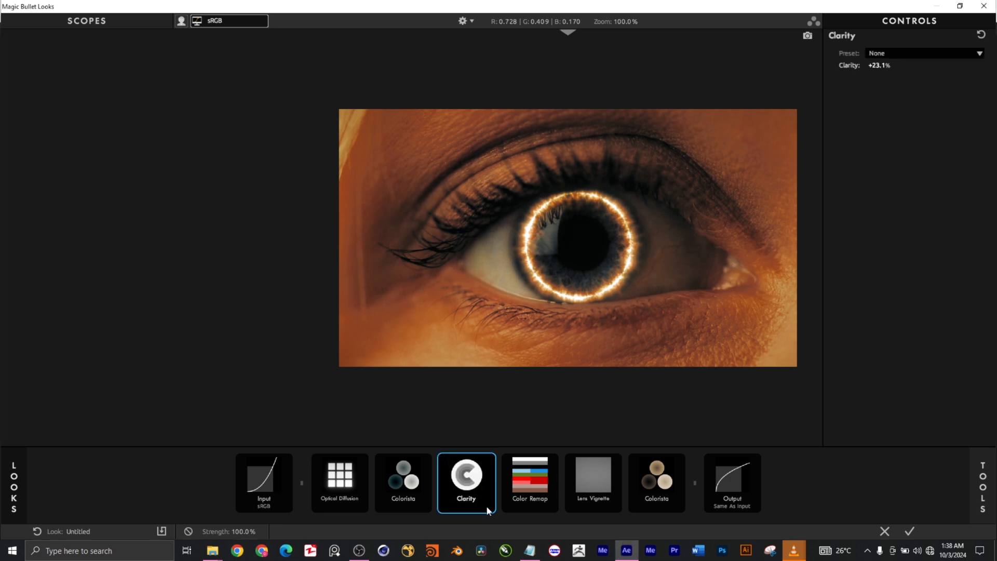
left_click(344, 489)
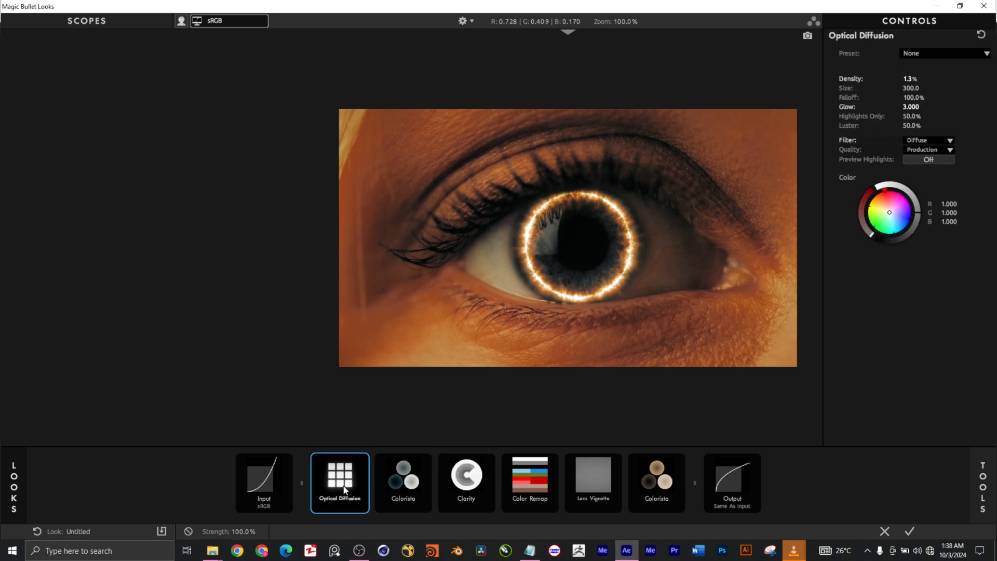
left_click(406, 487)
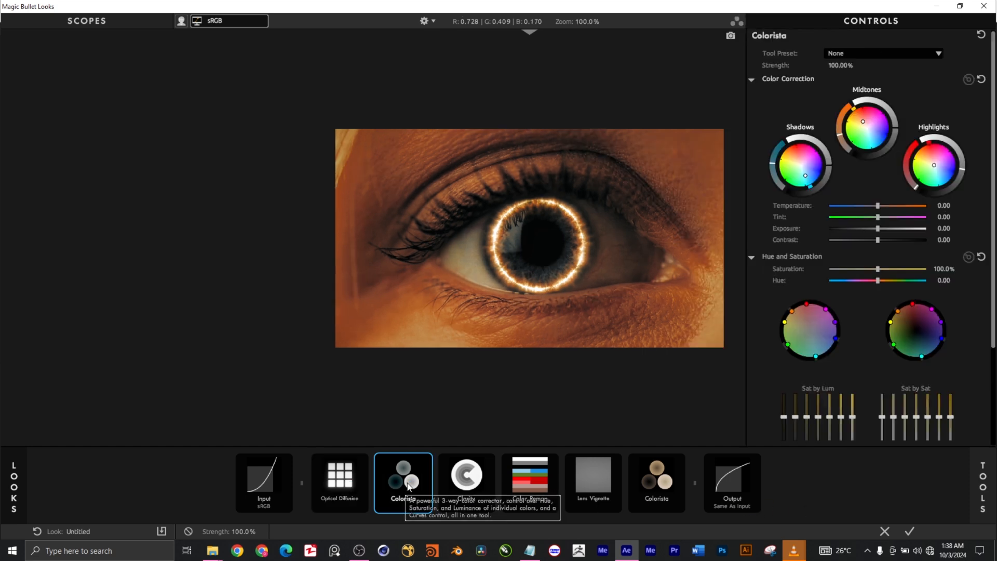
Bypass the first Colorista, Clarity and Color Remap tools in the look's tool chain
right_click(405, 487)
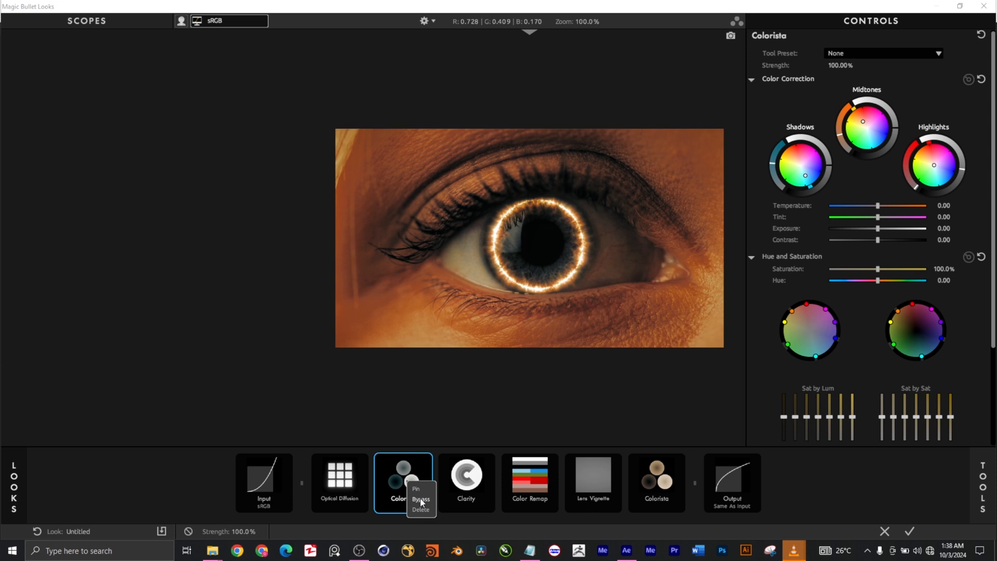
left_click(421, 500)
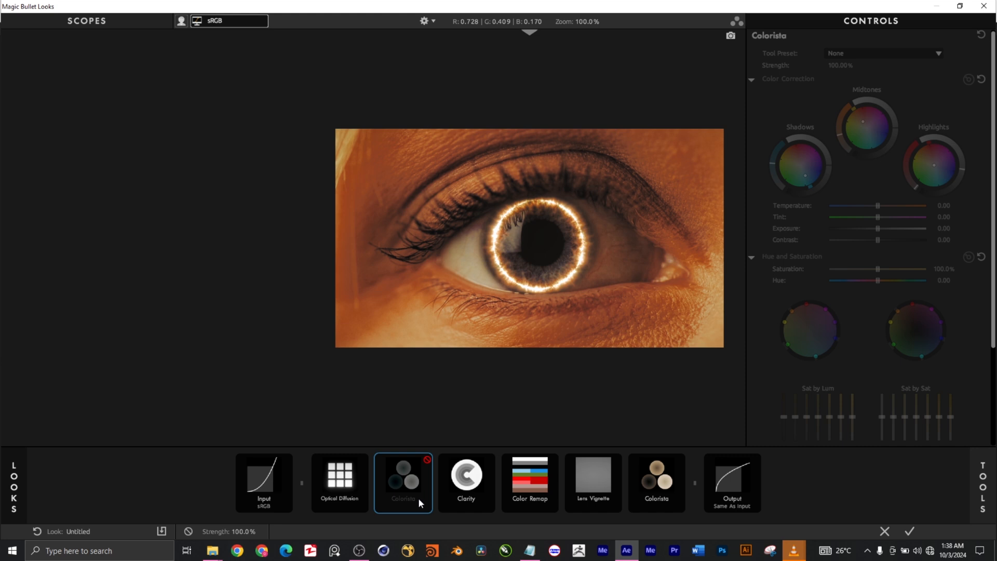
left_click(475, 489)
right_click(471, 489)
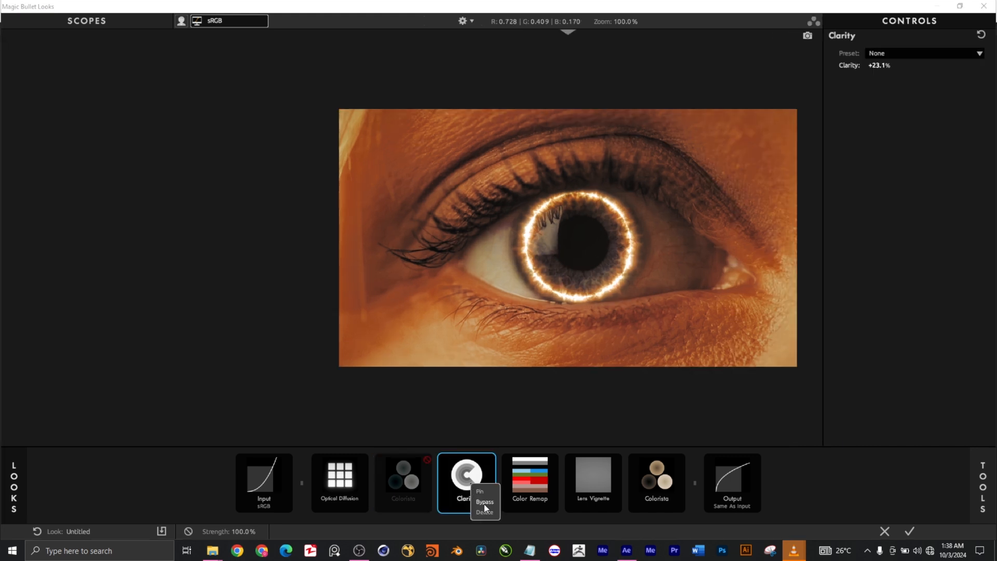
left_click(487, 503)
right_click(534, 480)
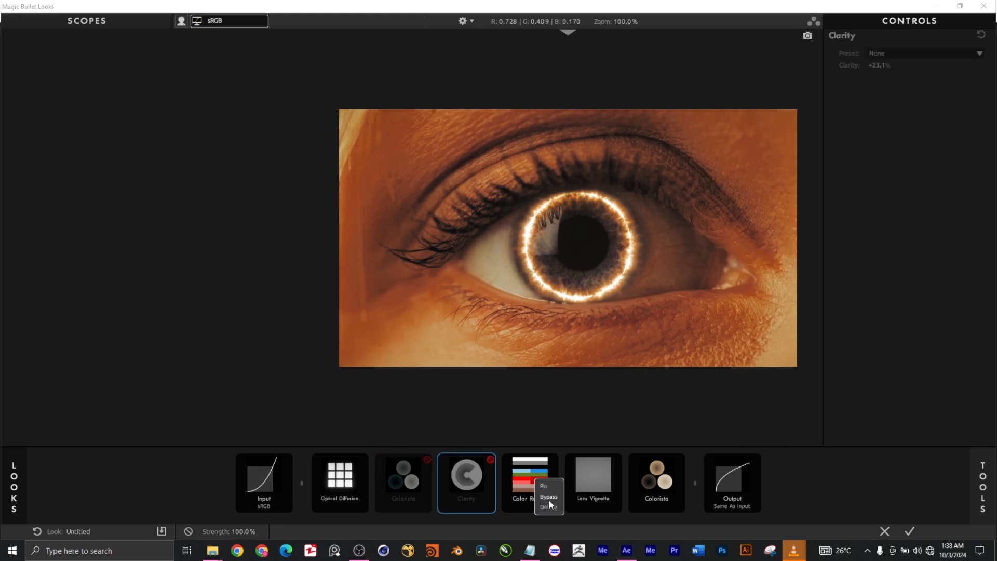
left_click(549, 499)
Bypass the Lens Vignette, second Colorista and Optical Diffusion tools in the look's tool chain
right_click(601, 485)
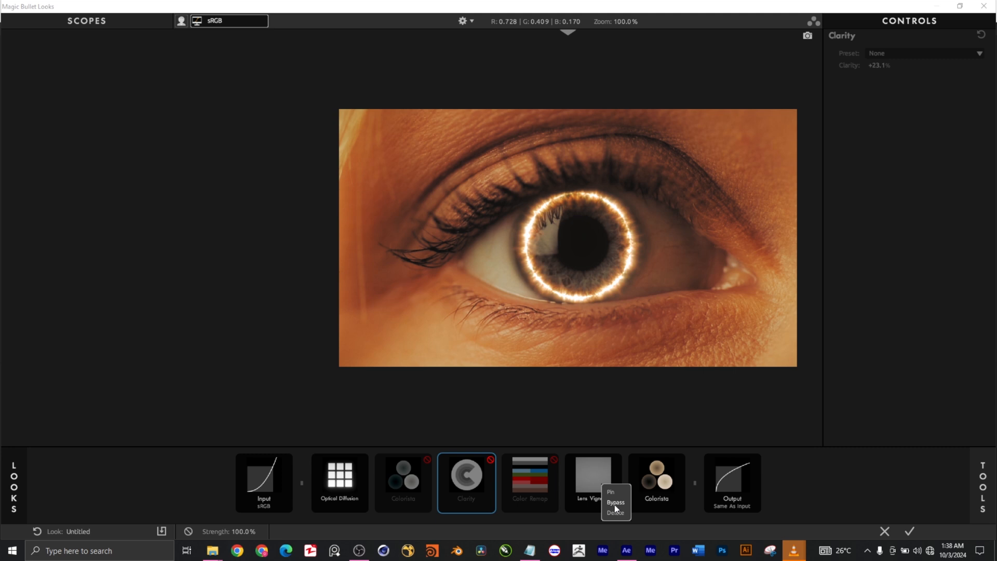
left_click(616, 502)
left_click(652, 494)
right_click(669, 487)
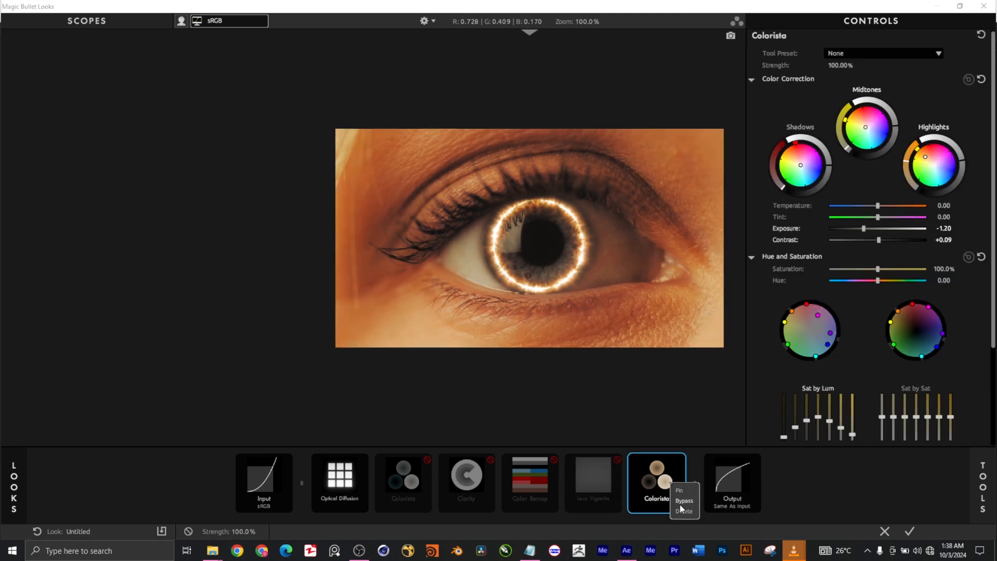
left_click(681, 501)
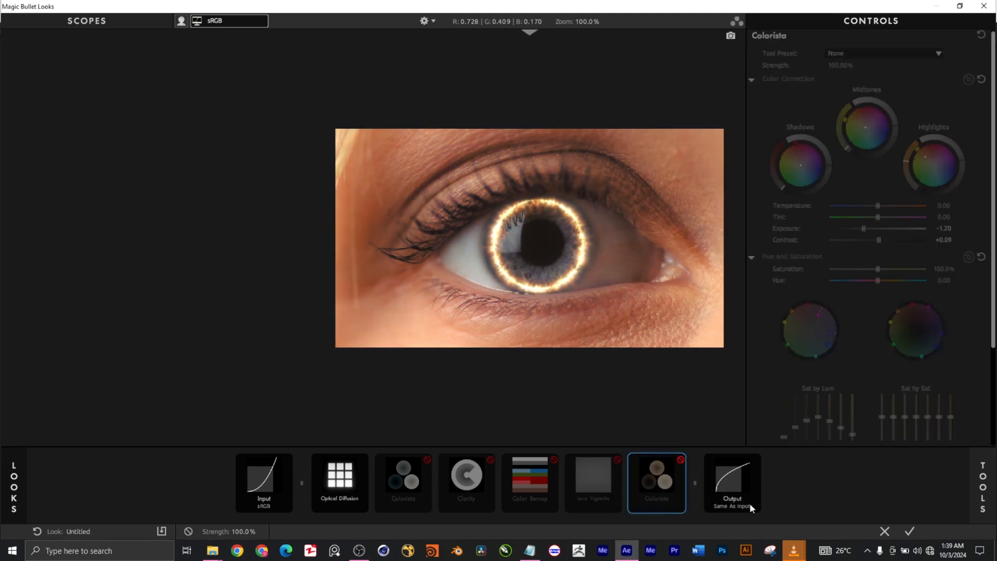
left_click(352, 500)
right_click(349, 489)
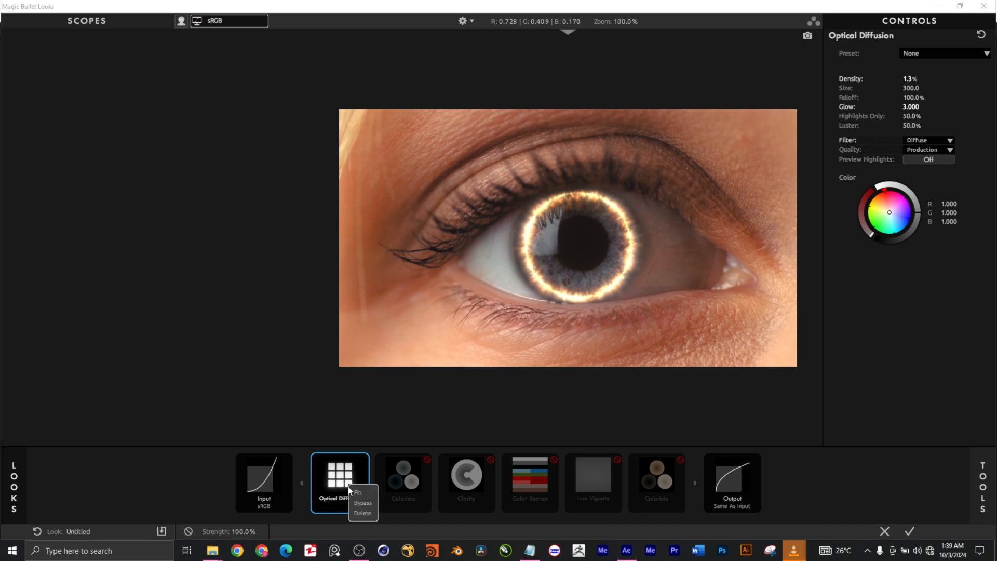
left_click(370, 504)
Re-enable the first Colorista and examine its color correction, hue and saturation, and tone curve controls
left_click(403, 486)
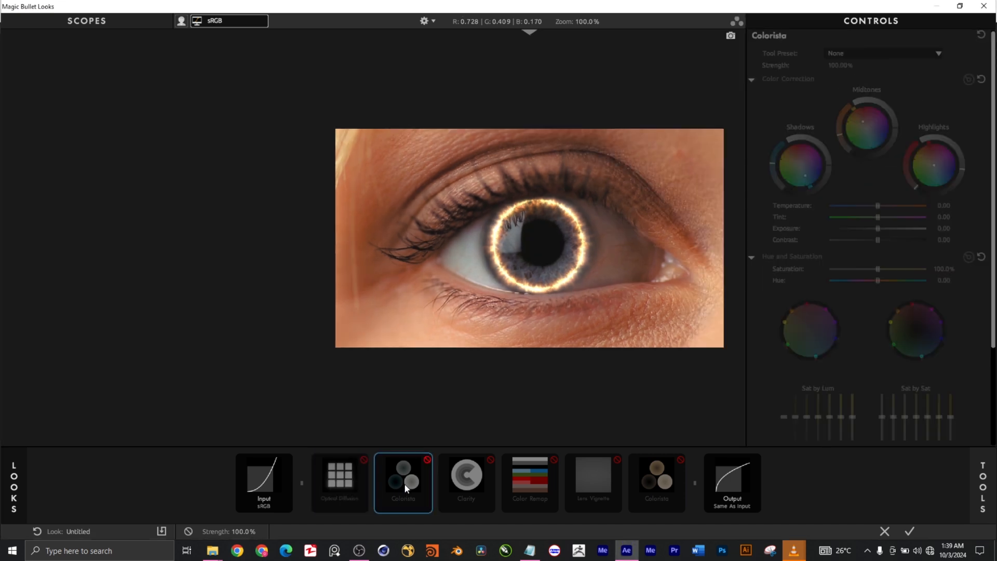
right_click(407, 483)
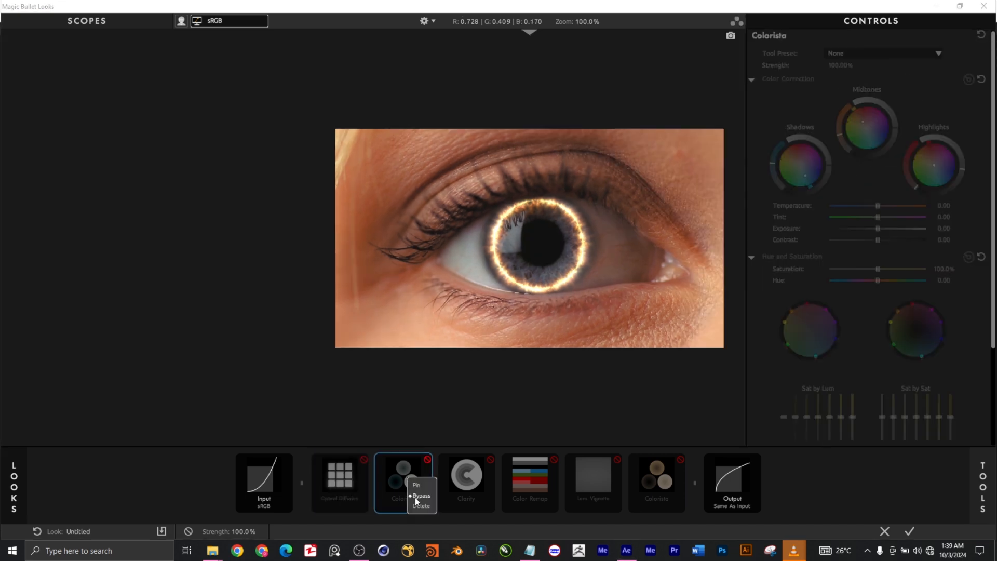
left_click(416, 496)
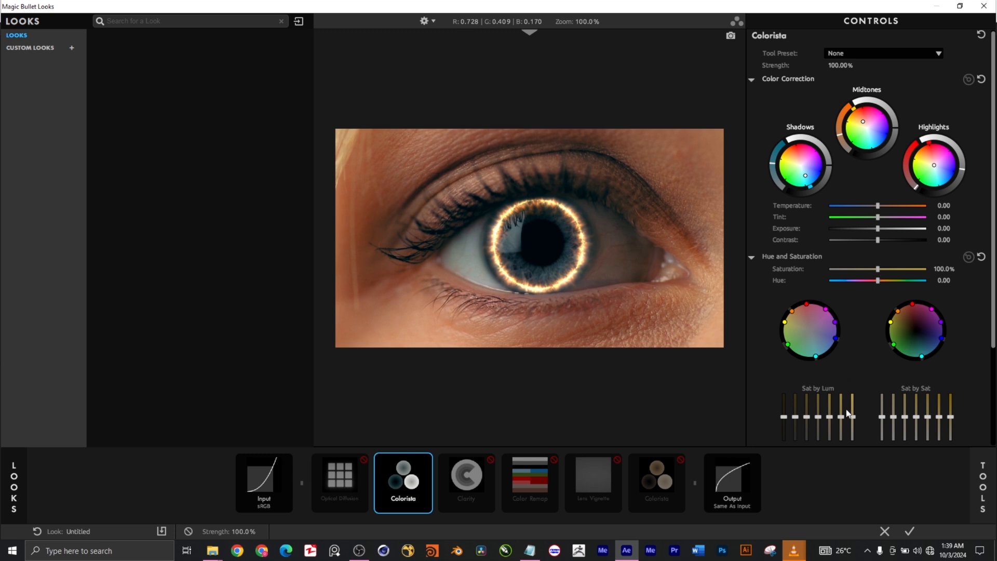
left_click_drag(989, 326, 987, 411)
scroll(814, 356, "up", 1)
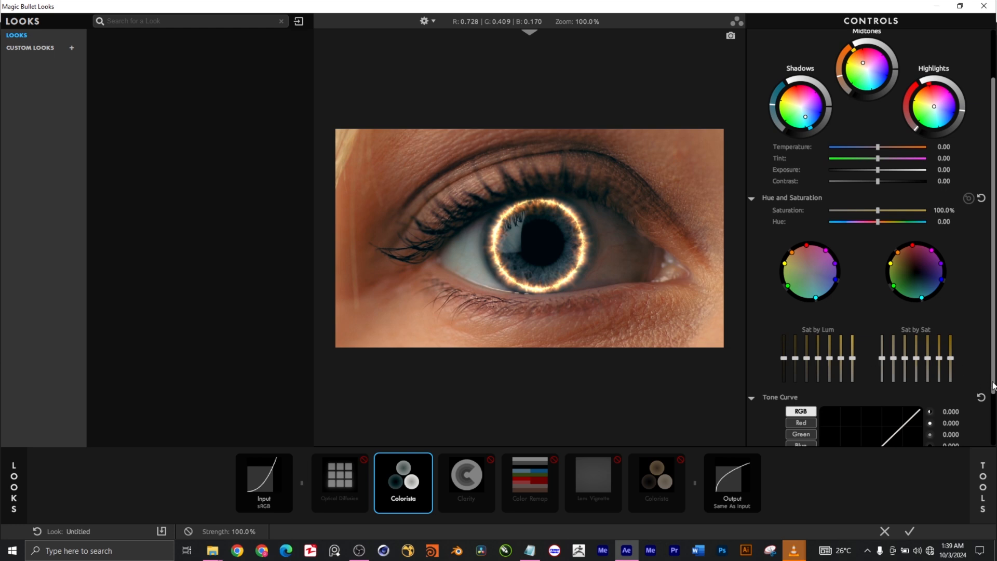
scroll(993, 377, "up", 2)
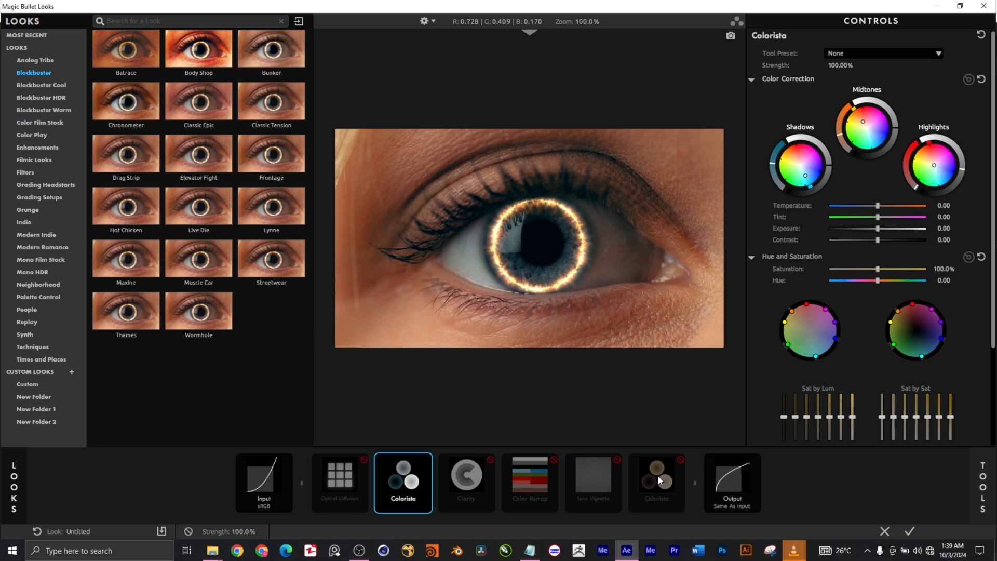
Re-enable the second Colorista and examine its color correction, hue and saturation, and tone curve controls
left_click(660, 483)
right_click(661, 482)
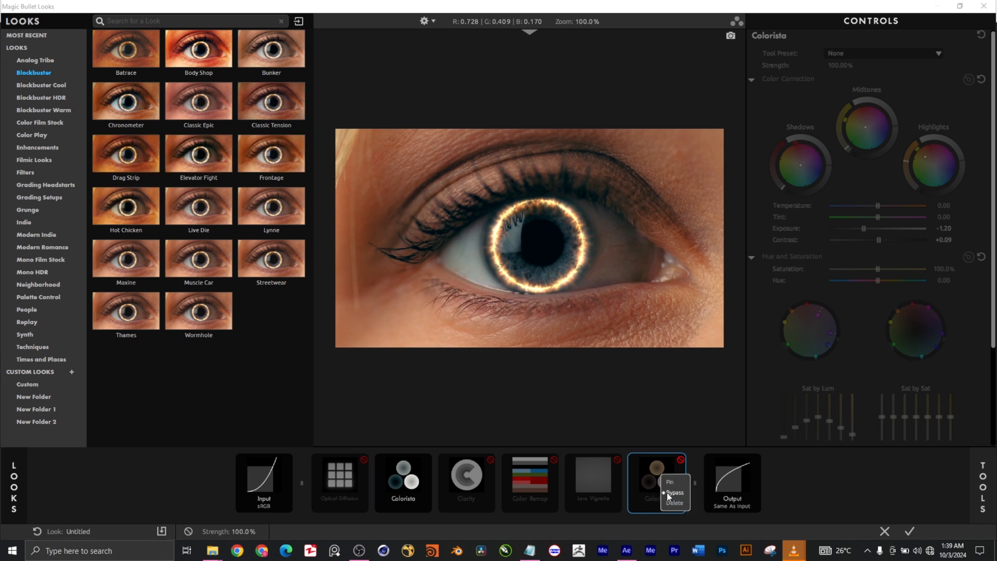
left_click(667, 492)
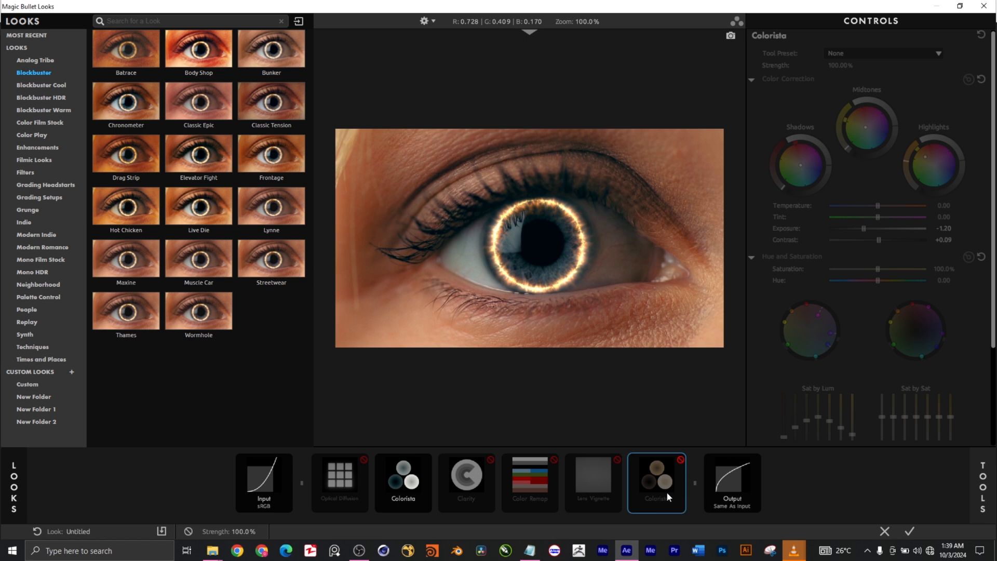
right_click(665, 484)
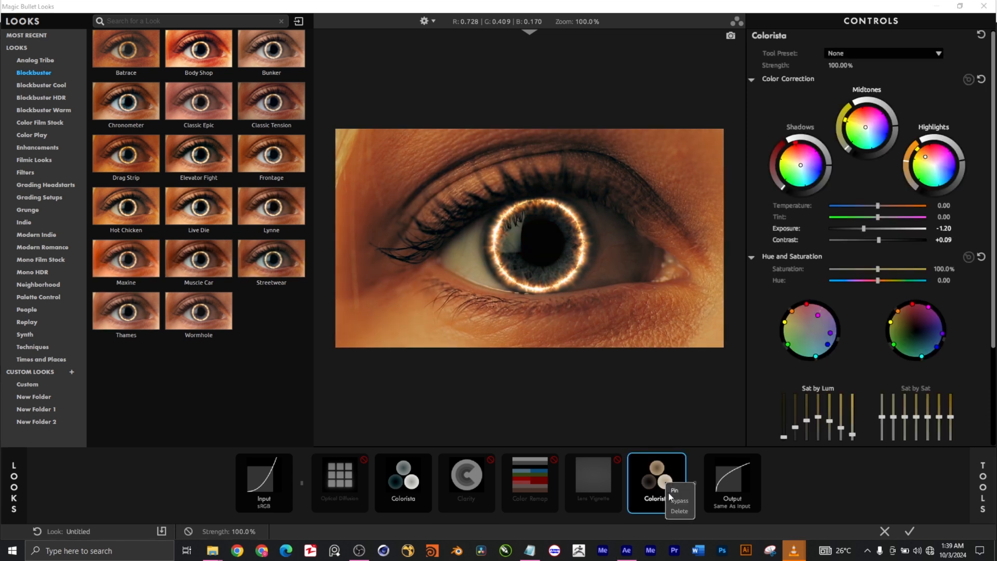
left_click(784, 490)
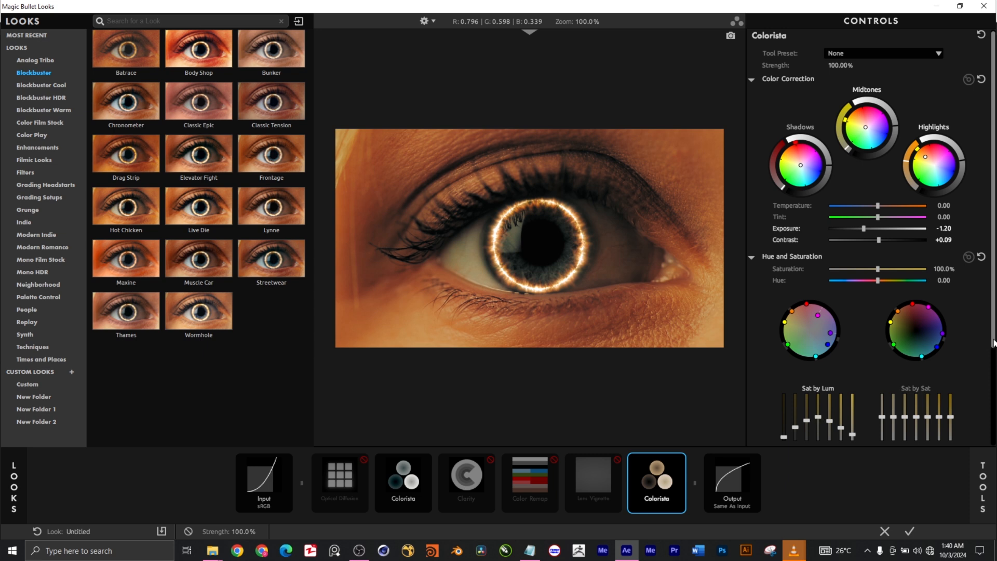
scroll(987, 350, "down", 3)
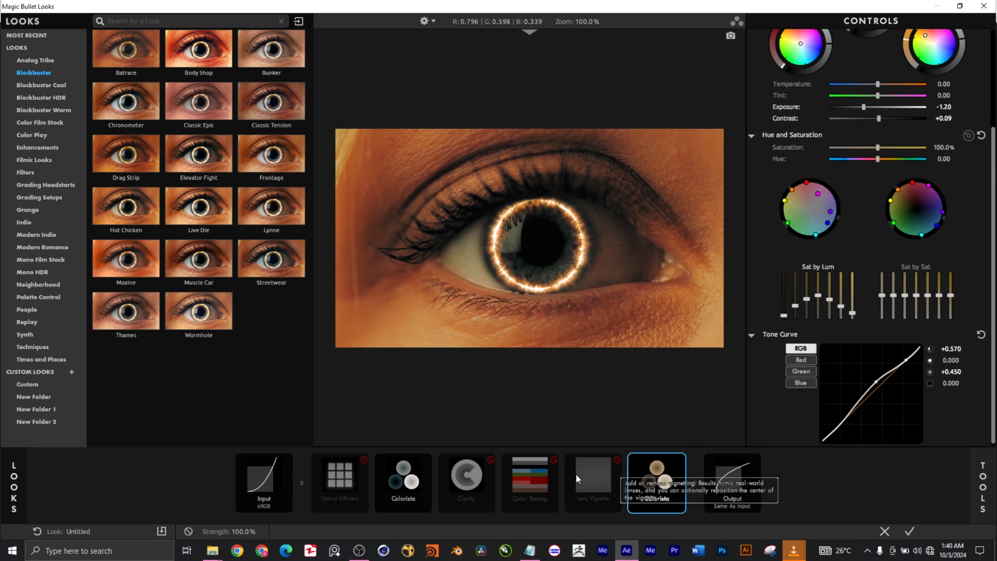
Re-enable the bypassed Color Remap and Clarity tools in the look's tool chain
left_click(599, 477)
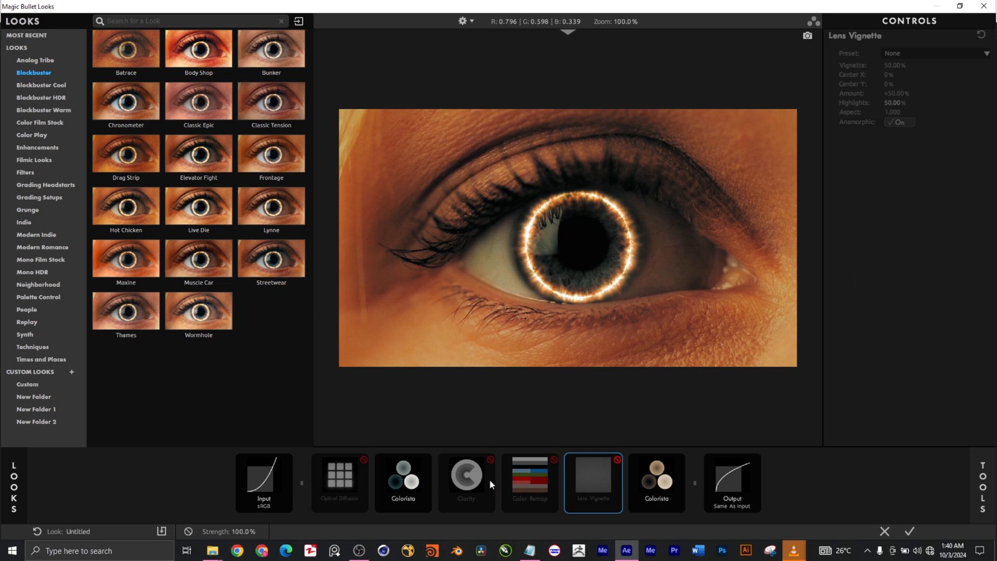
left_click(463, 480)
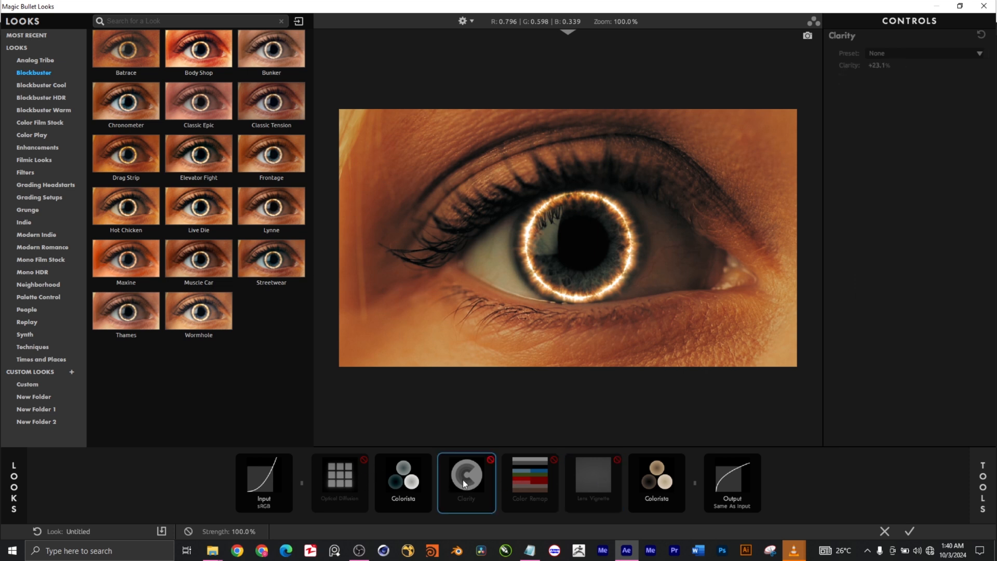
left_click(522, 481)
right_click(526, 478)
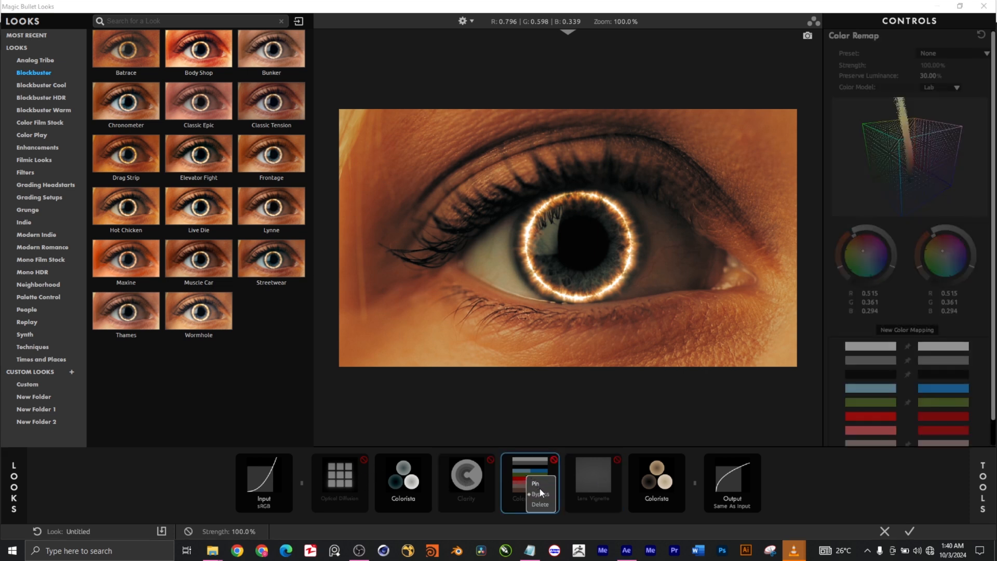
left_click(540, 494)
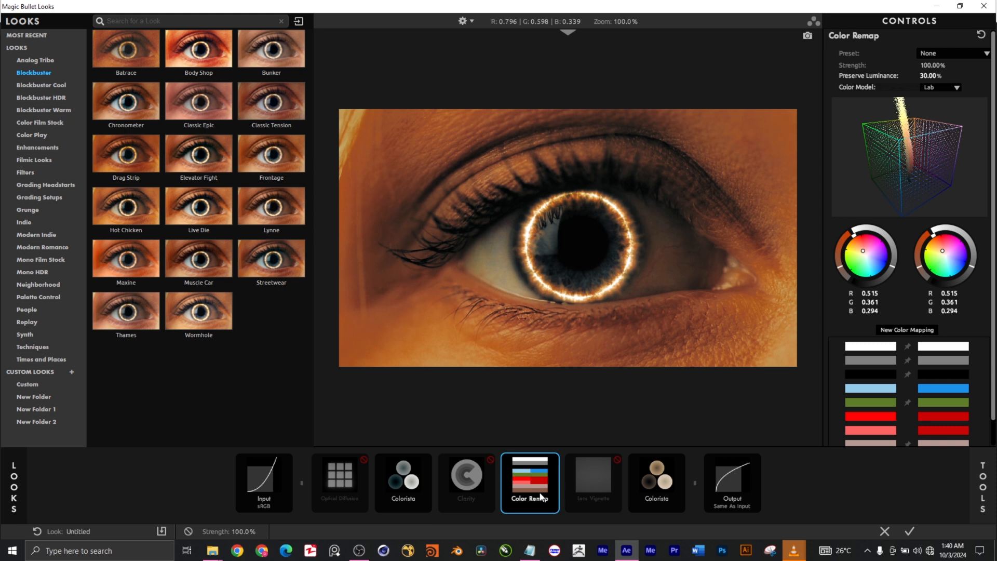
left_click(478, 487)
right_click(477, 485)
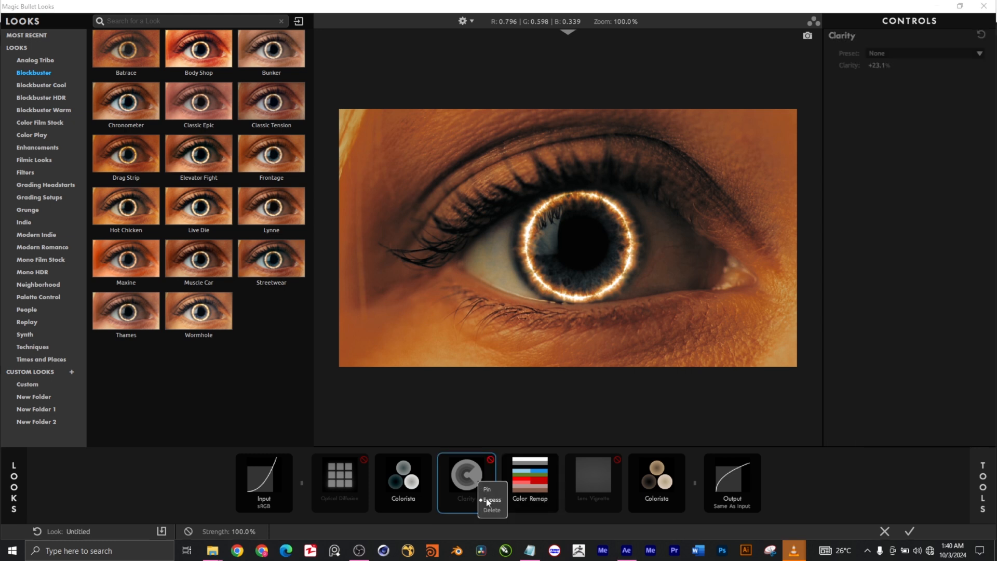
left_click(487, 499)
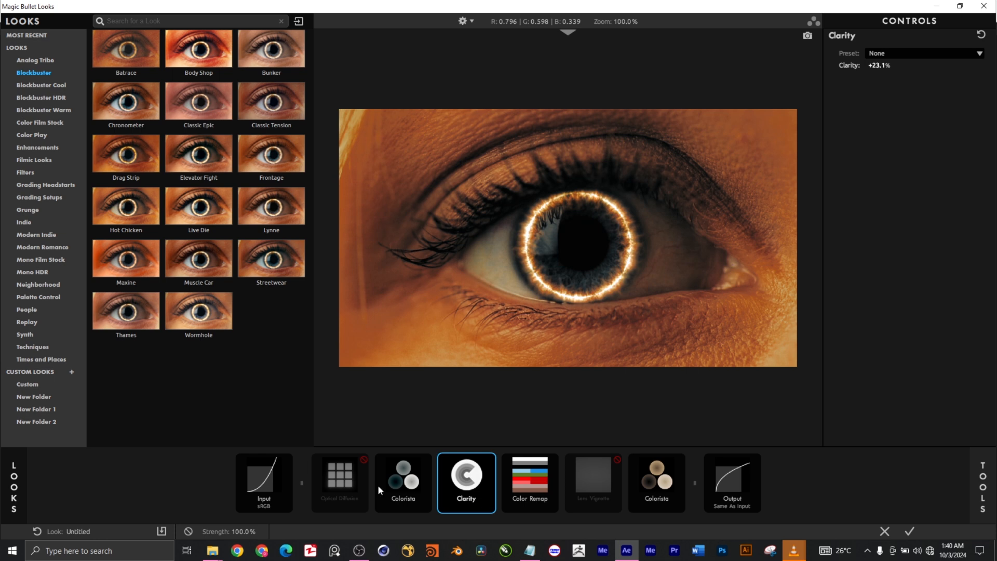
Re-enable the bypassed Optical Diffusion and Lens Vignette tools in the look's tool chain
left_click(605, 476)
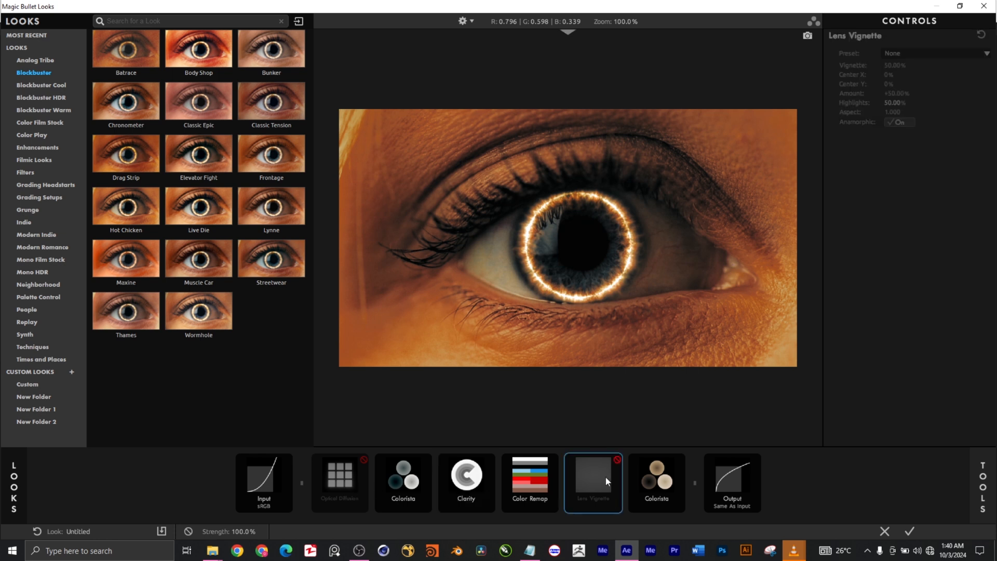
left_click(339, 485)
right_click(338, 484)
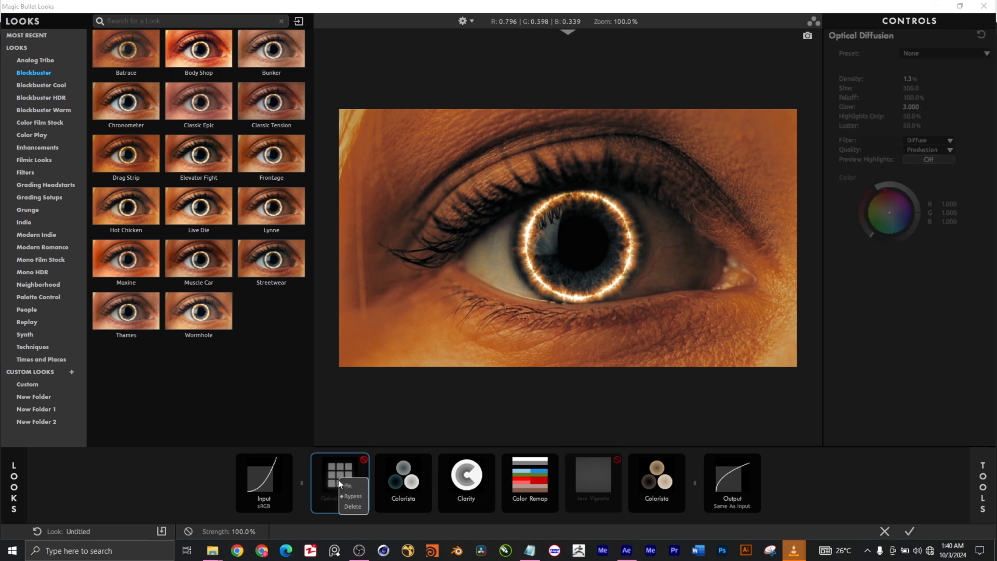
left_click(356, 500)
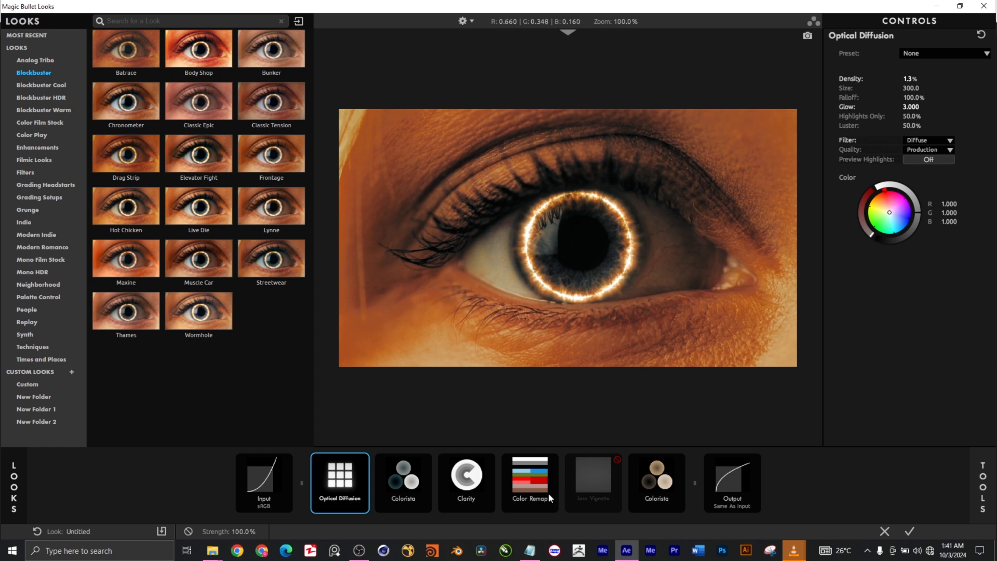
left_click(598, 481)
right_click(599, 478)
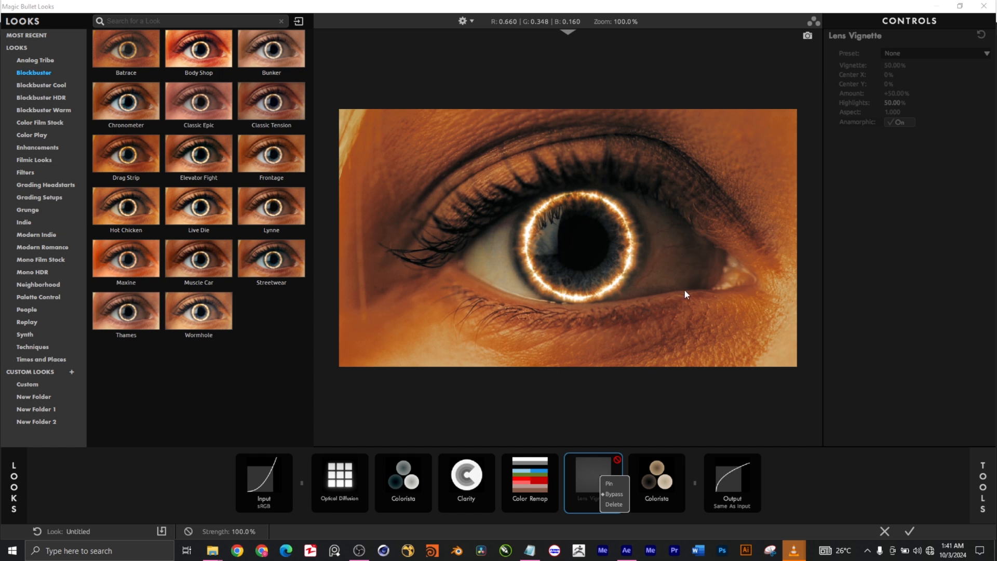
left_click(613, 494)
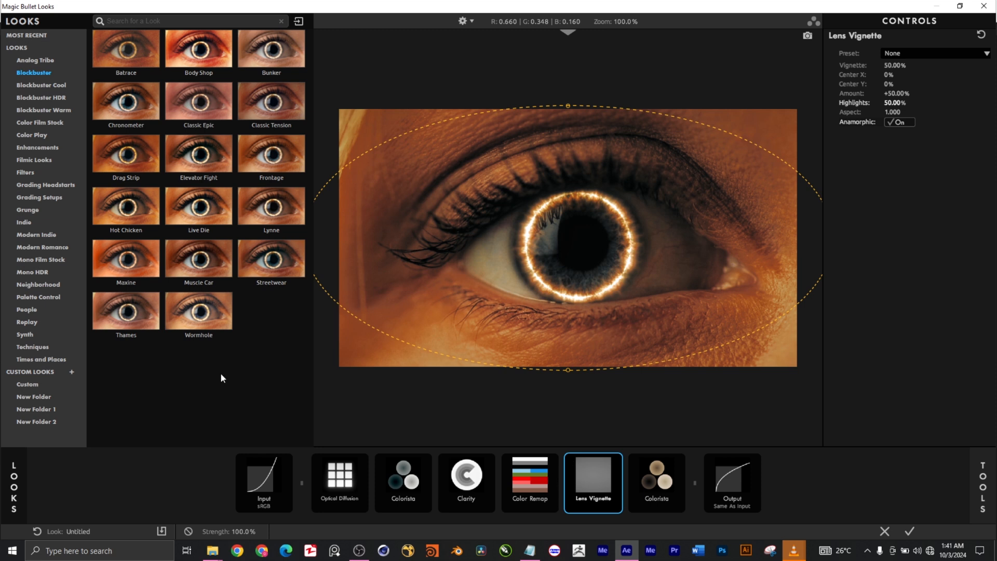
Close the look editor without applying the changes and return to the MAGICAL EYES composition in After Effects
left_click(130, 152)
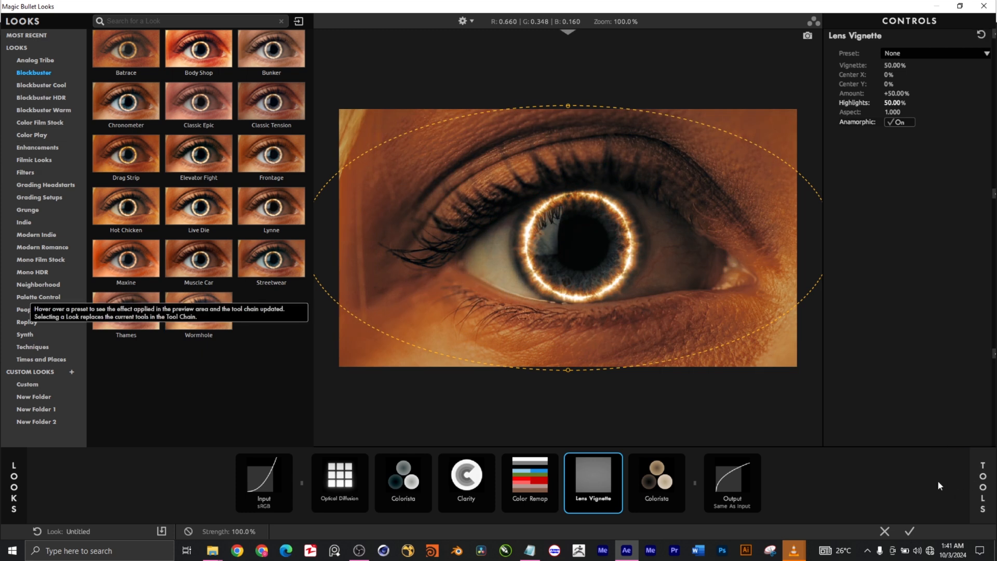
left_click(885, 531)
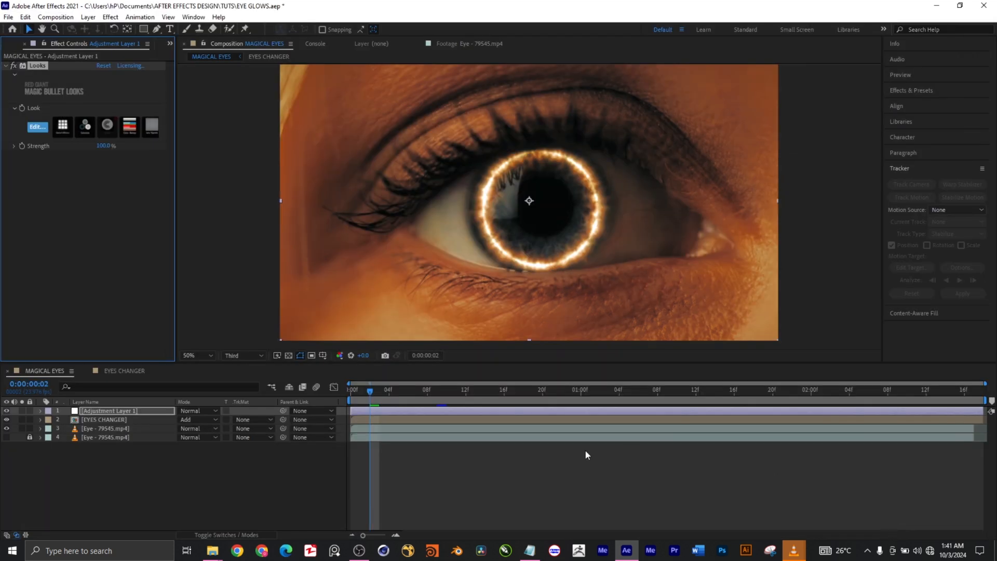